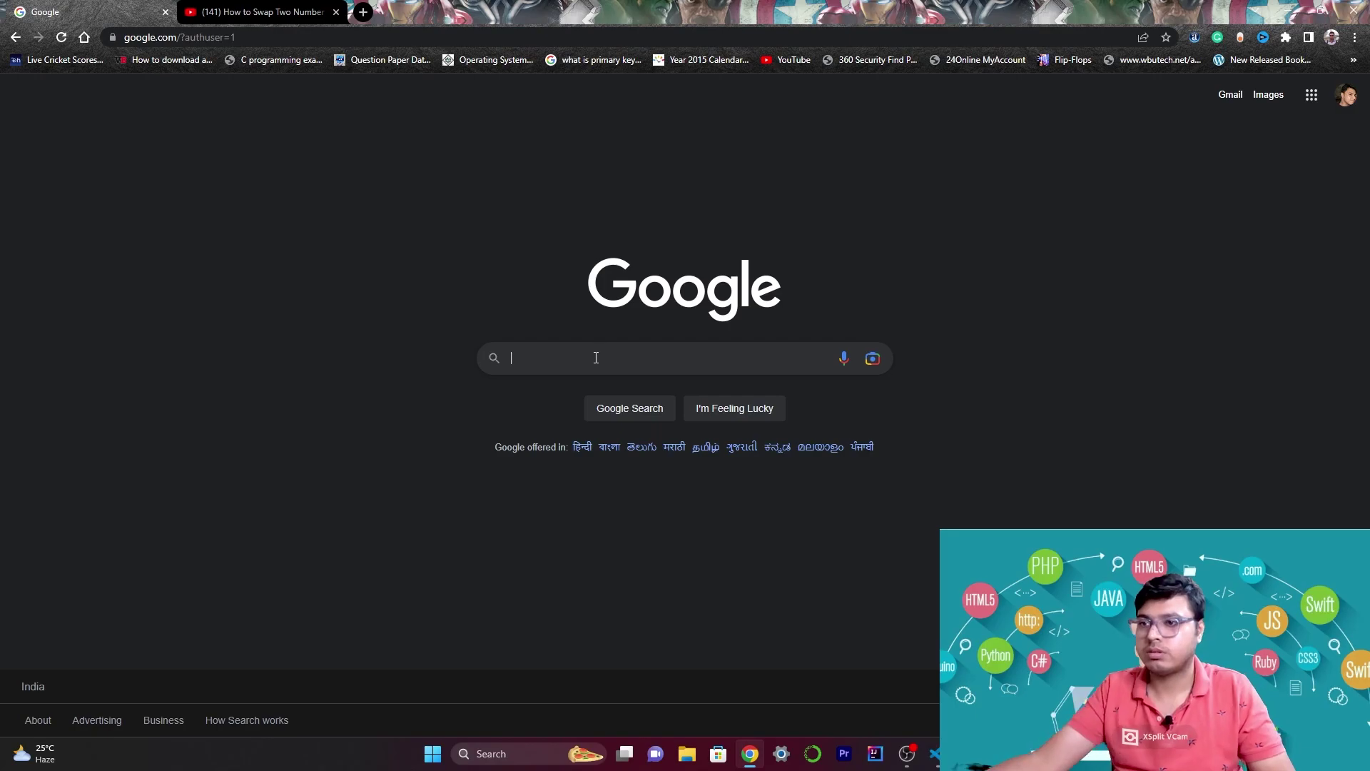
Search Google for 'blackbox extension' and add the Blackbox extension to Chrome from its Web Store page.
{"action": "left_click", "coordinate": [600, 356]}
{"action": "type", "text": "bla"}
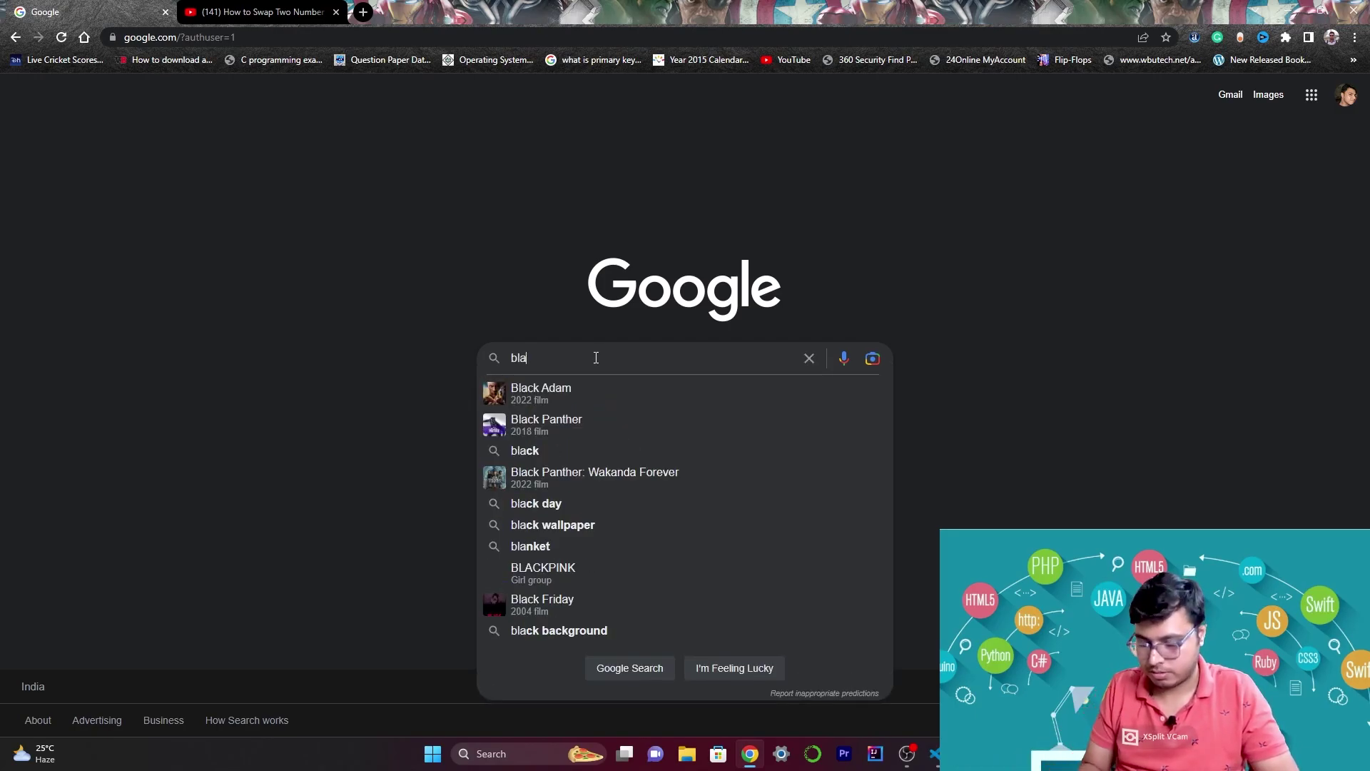
{"action": "type", "text": "ckbox "}
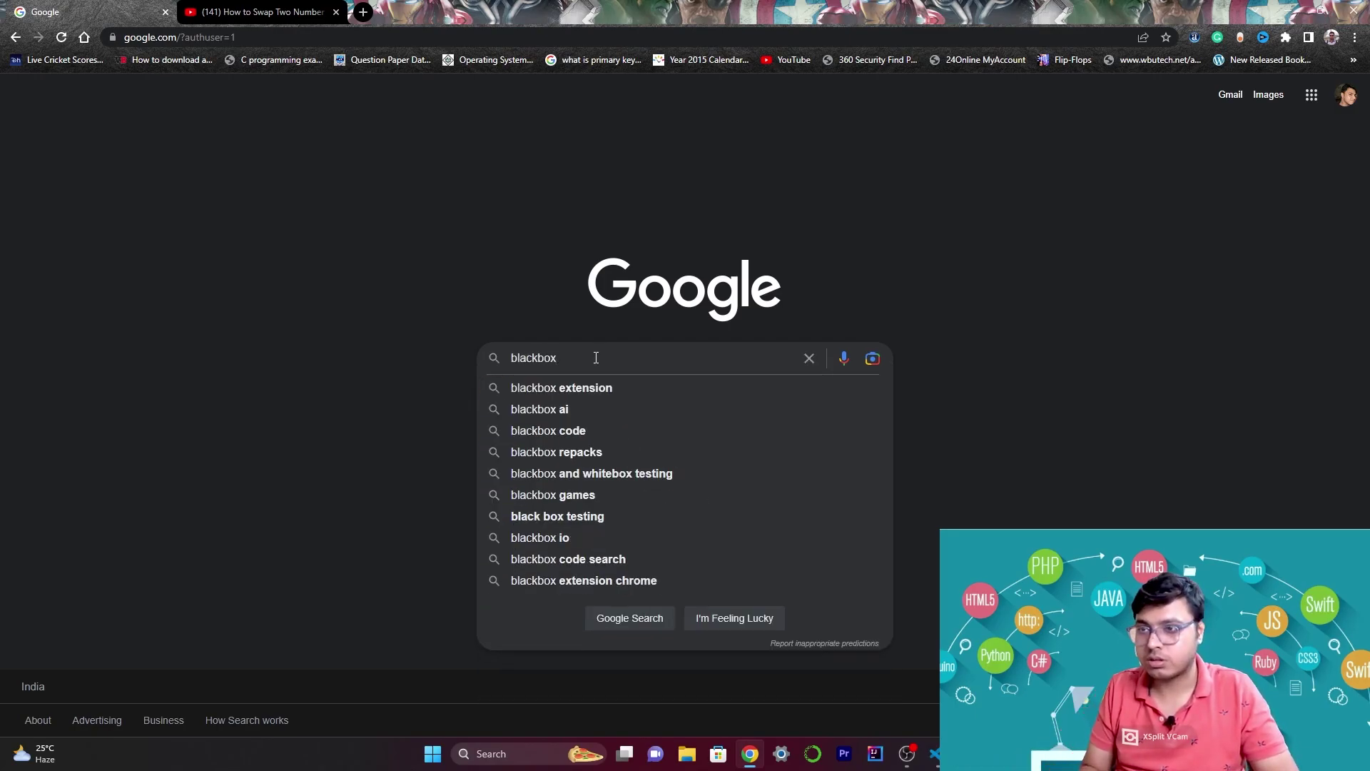
{"action": "type", "text": "extension"}
{"action": "key", "text": "Return"}
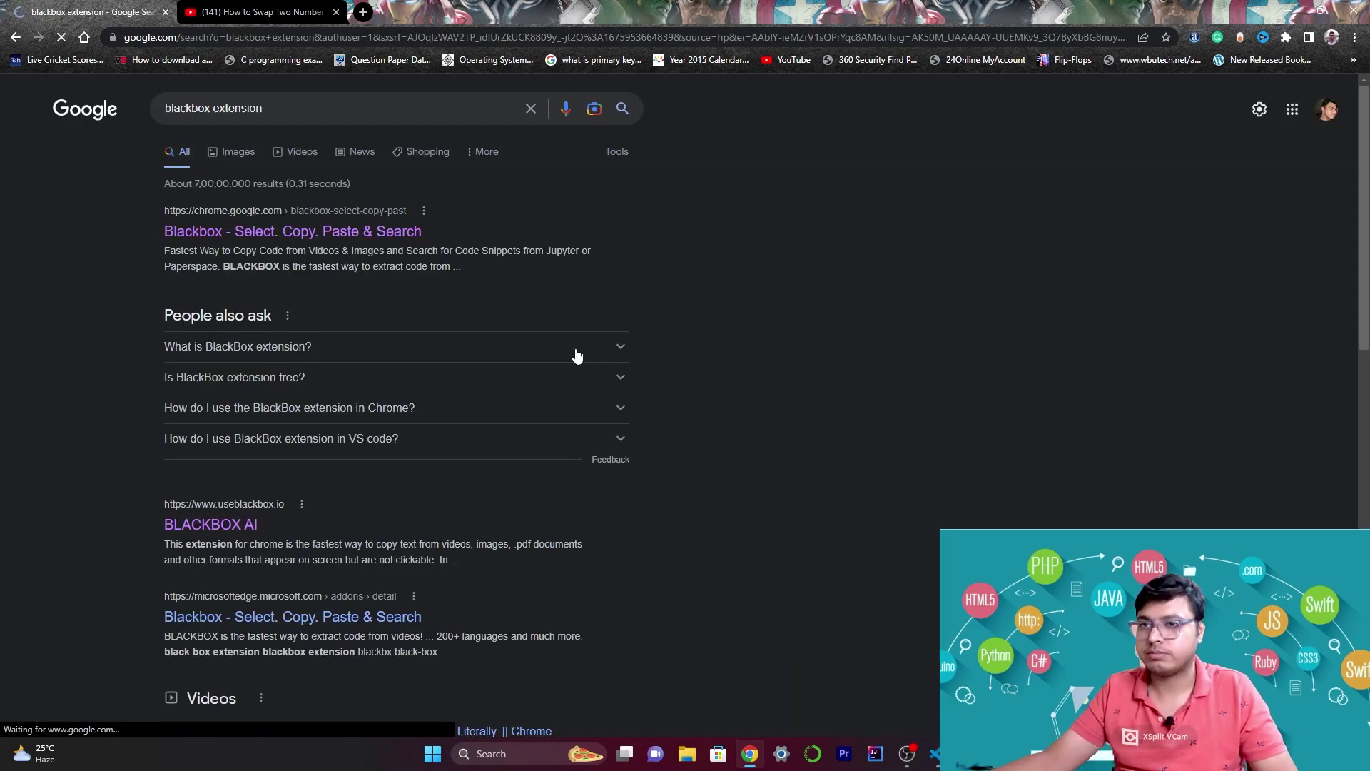
{"action": "left_click", "coordinate": [286, 244]}
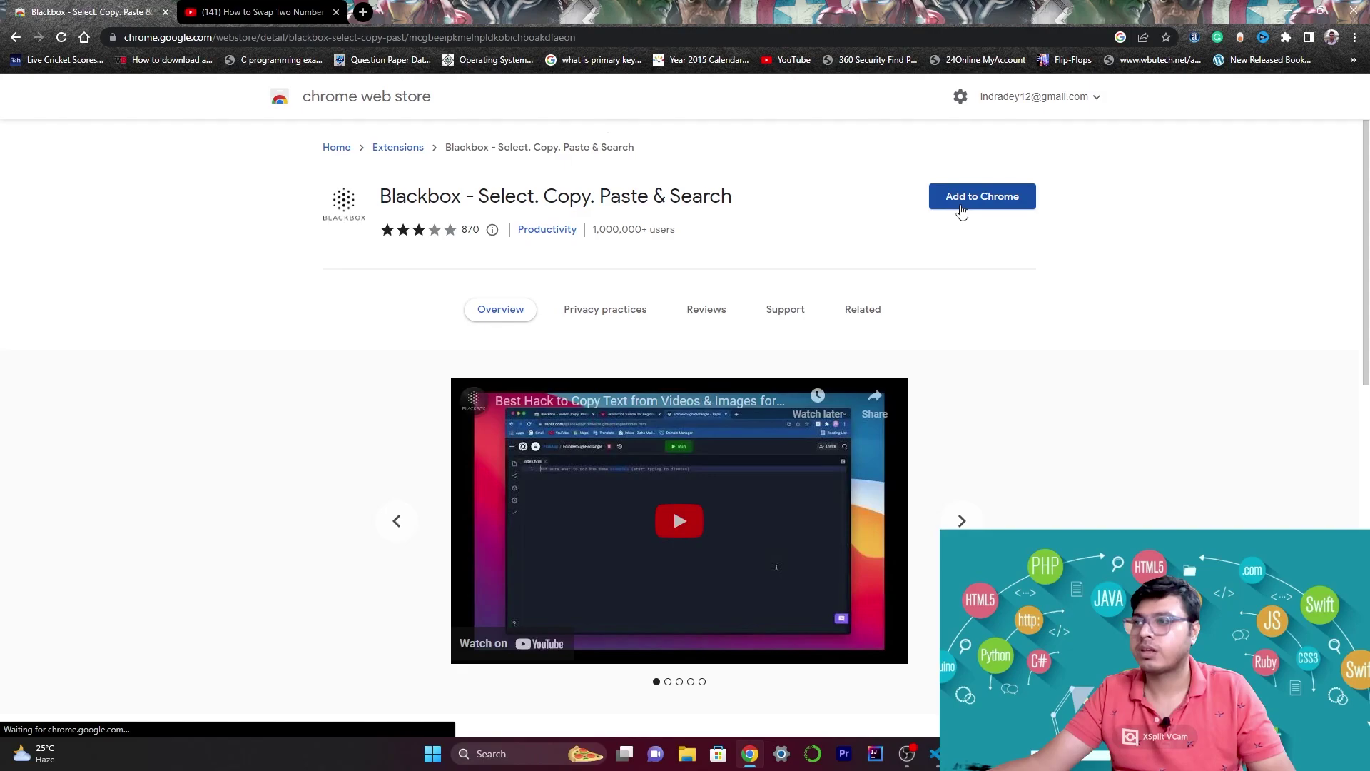
{"action": "left_click", "coordinate": [982, 199]}
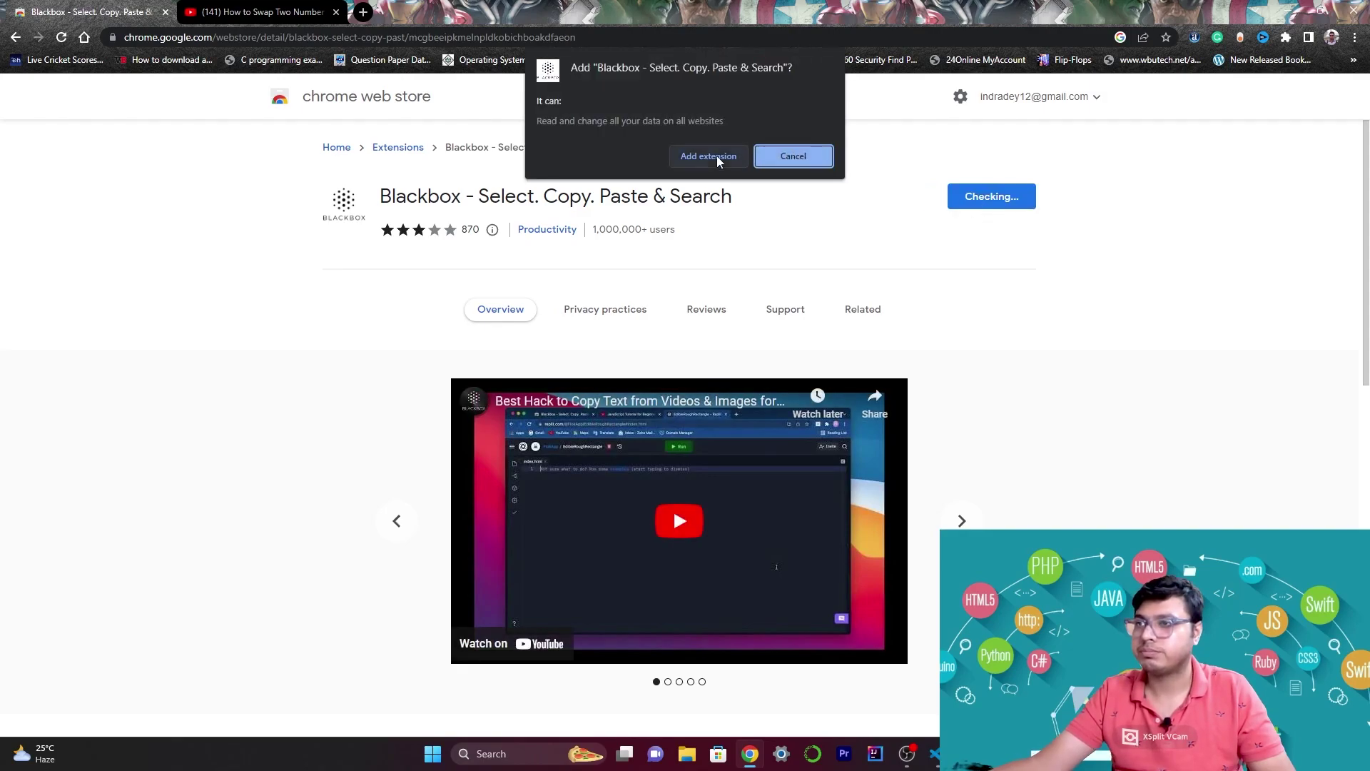
{"action": "left_click", "coordinate": [716, 157]}
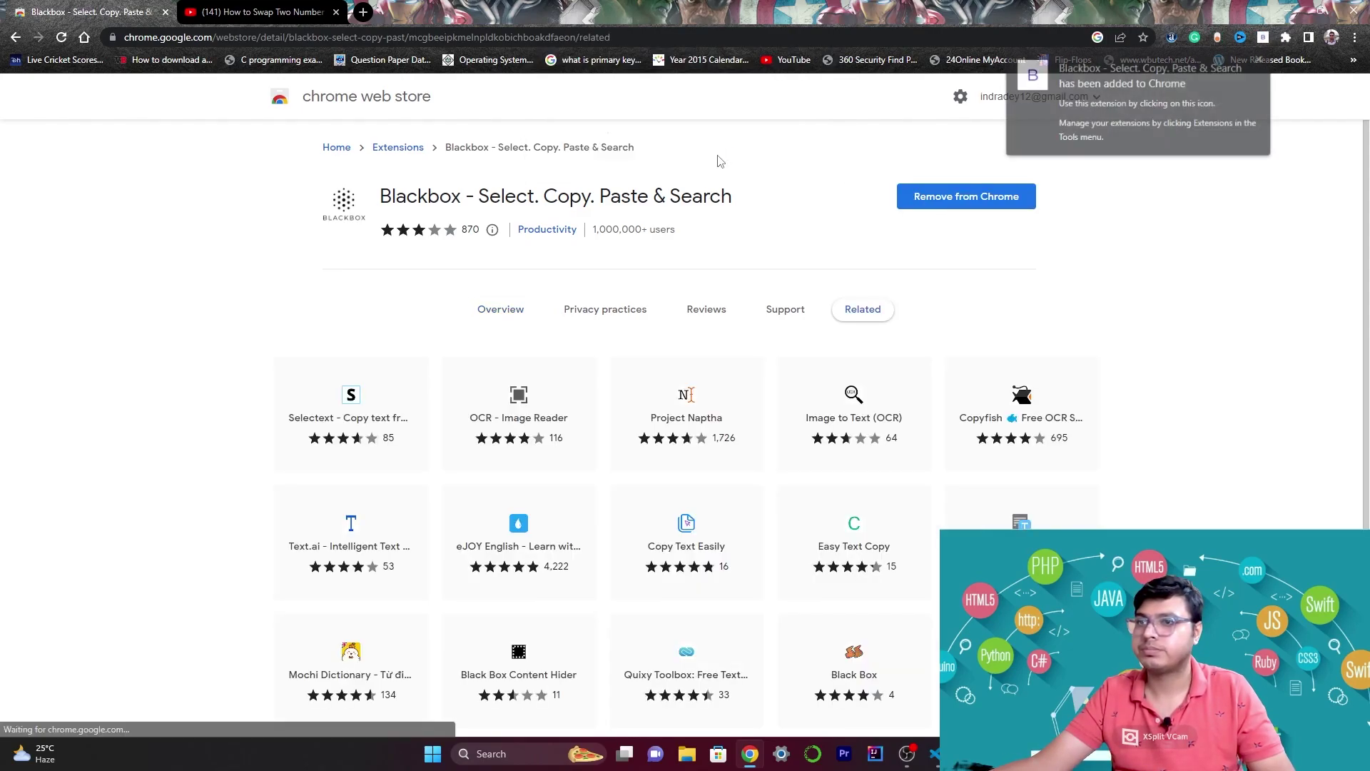
{"action": "left_click", "coordinate": [1156, 192]}
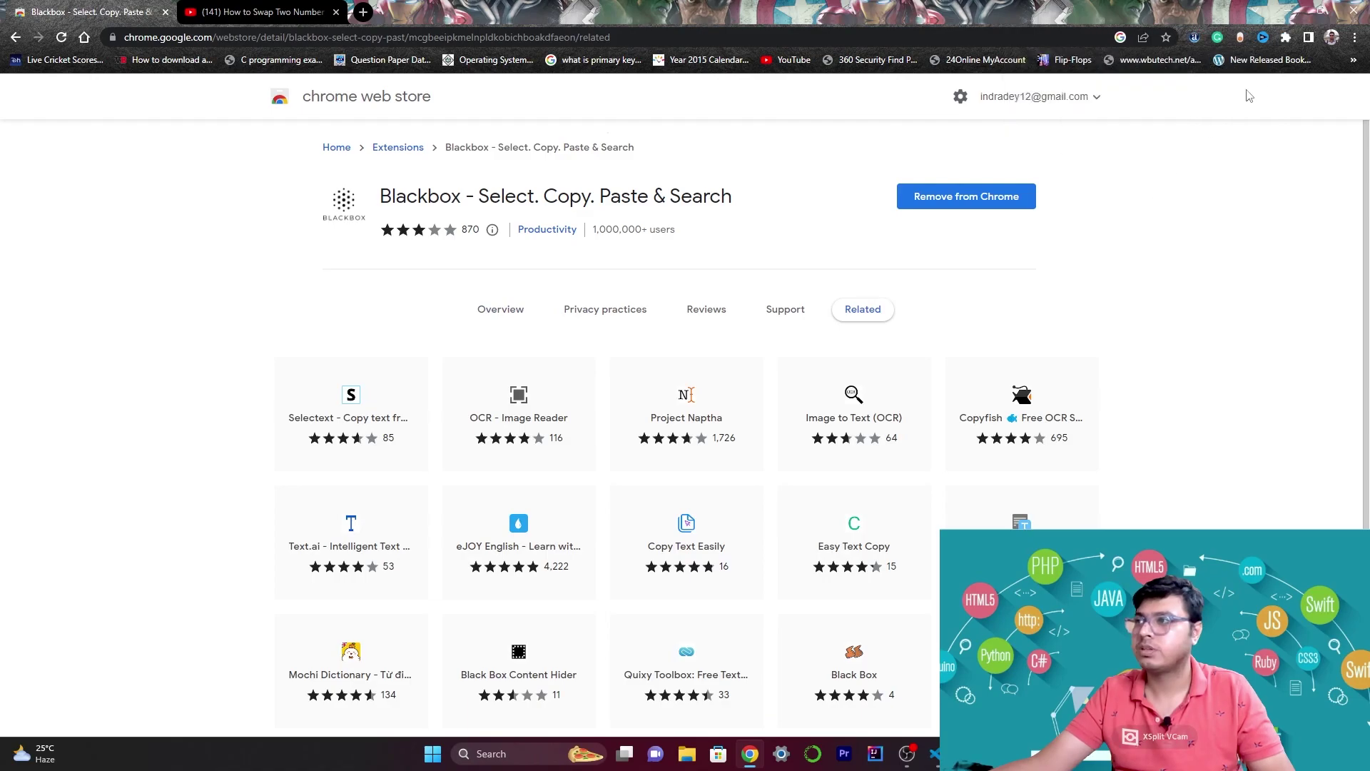
Pin Blackbox in the browser's extensions menu for quick access.
{"action": "left_click", "coordinate": [1285, 38]}
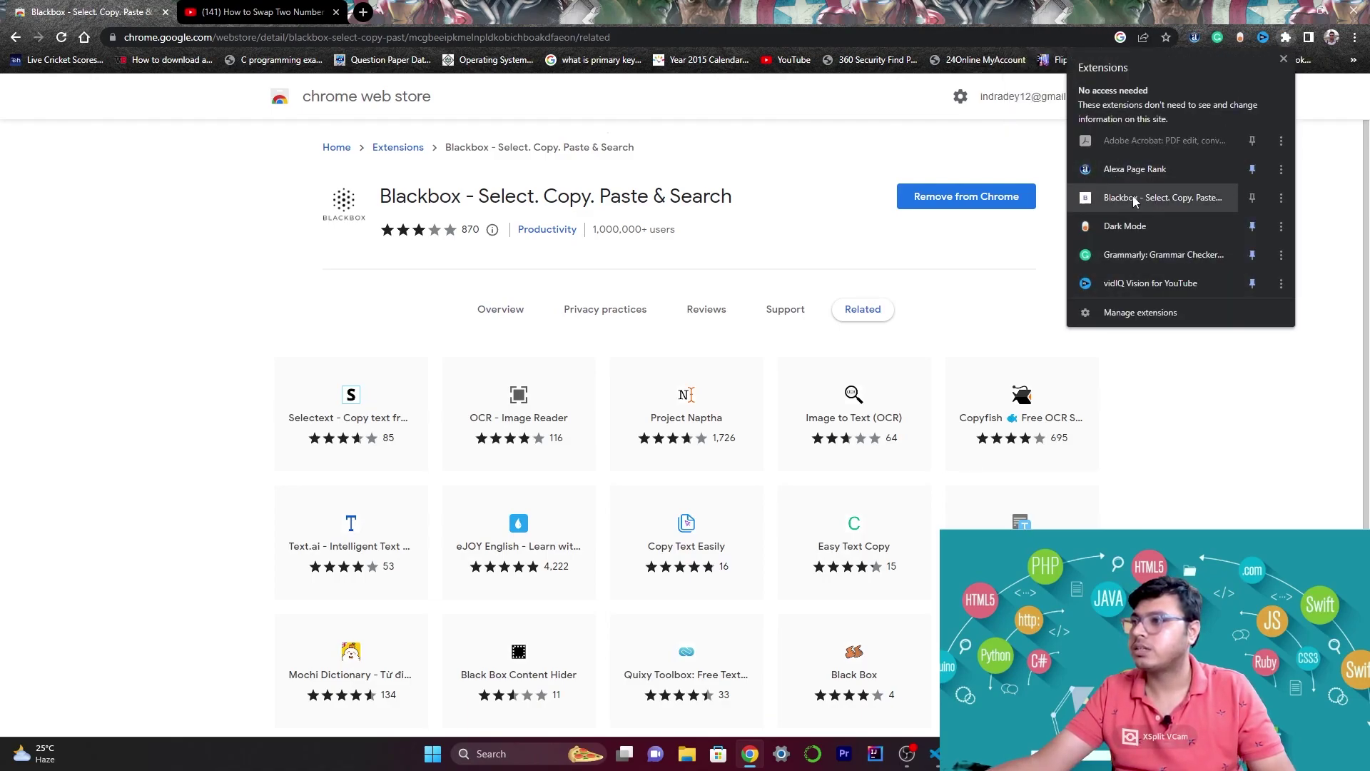
{"action": "left_click", "coordinate": [1255, 201]}
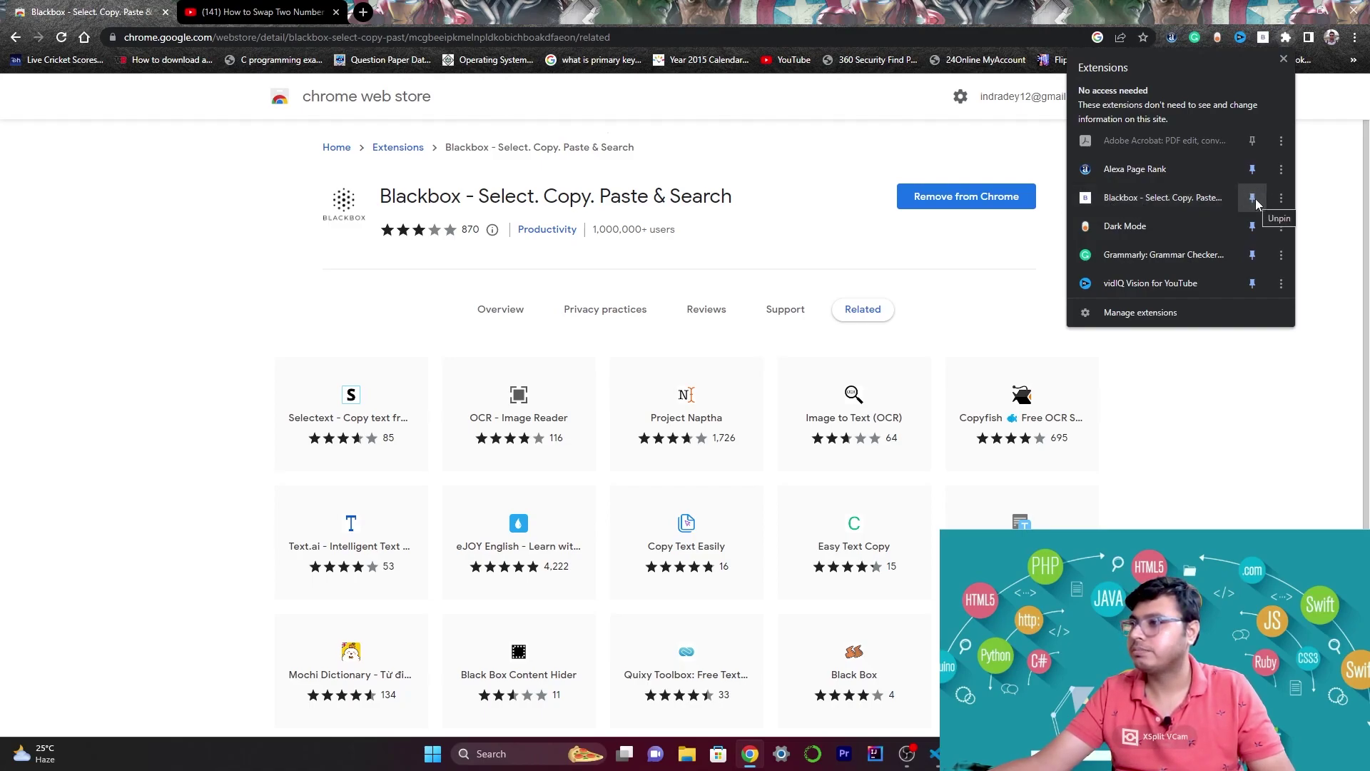
{"action": "left_click", "coordinate": [1039, 190]}
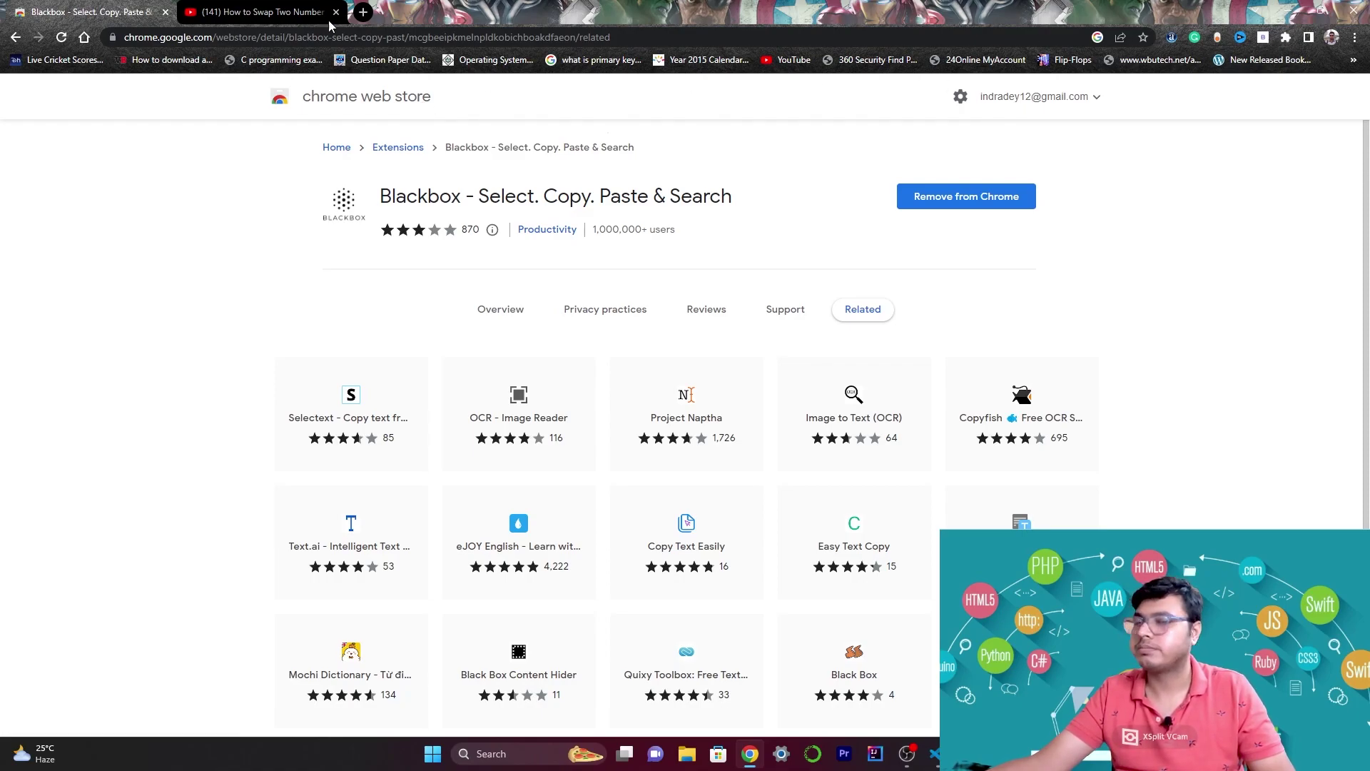
{"action": "mouse_move", "coordinate": [257, 12]}
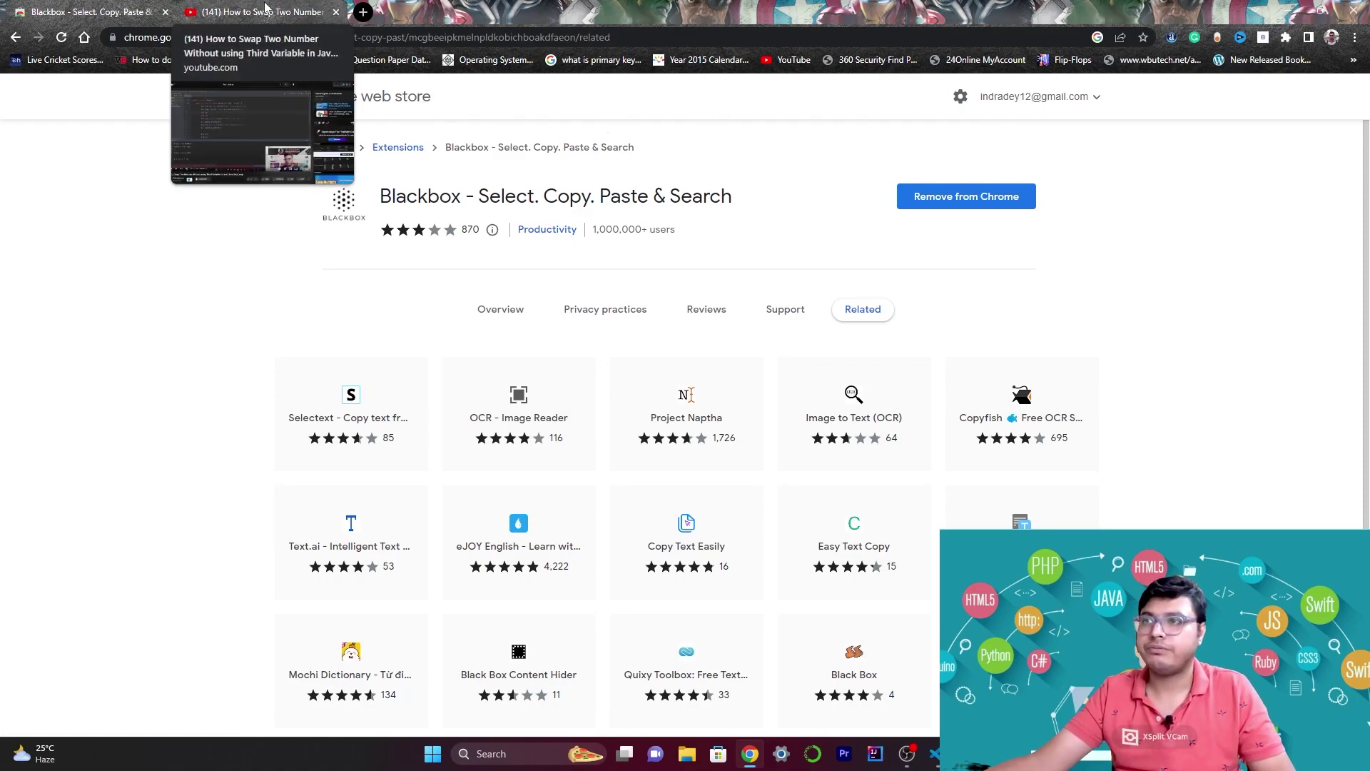
Capture the swap-two-numbers code from the YouTube video with Blackbox's selection box, then switch to VS Code.
{"action": "left_click", "coordinate": [265, 11]}
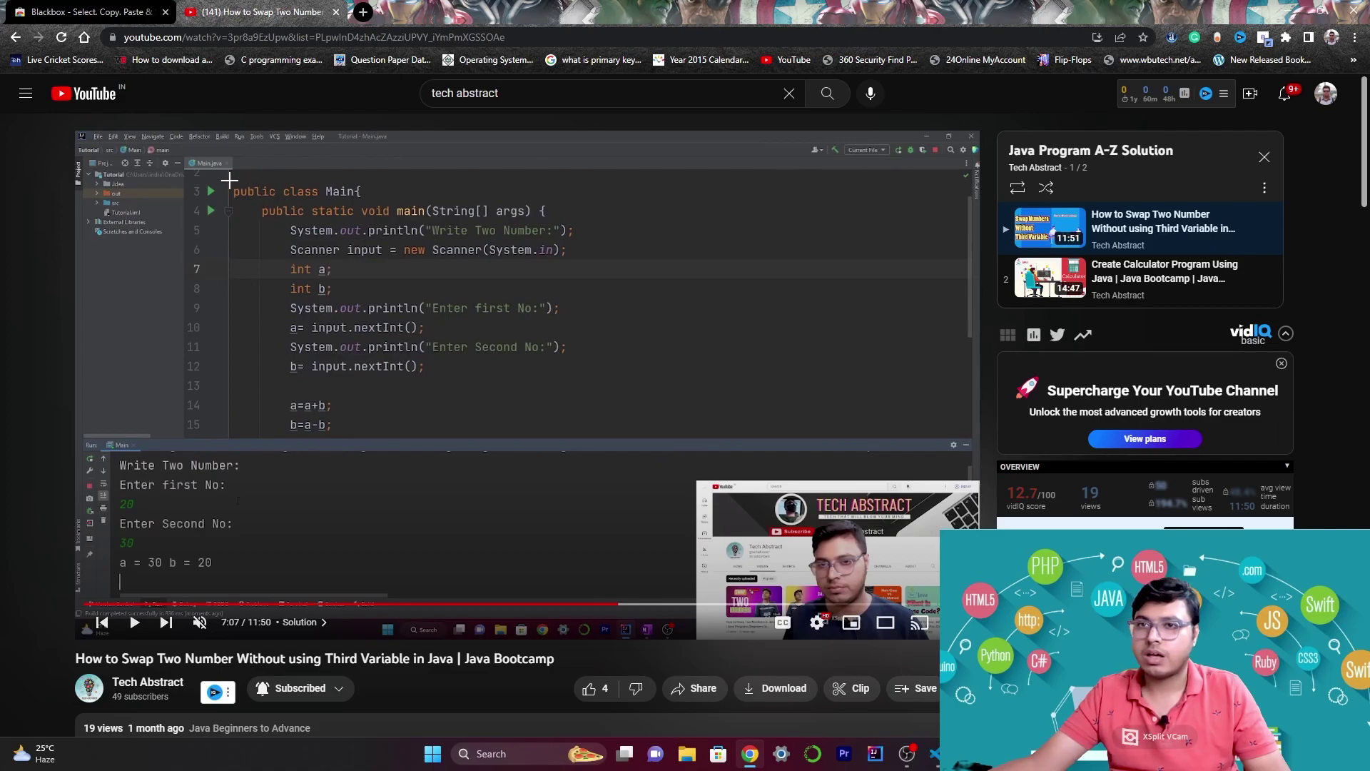
{"action": "mouse_move", "coordinate": [229, 180]}
{"action": "left_mouse_down"}
{"action": "mouse_move", "coordinate": [549, 426]}
{"action": "mouse_move", "coordinate": [609, 436]}
{"action": "left_mouse_up"}
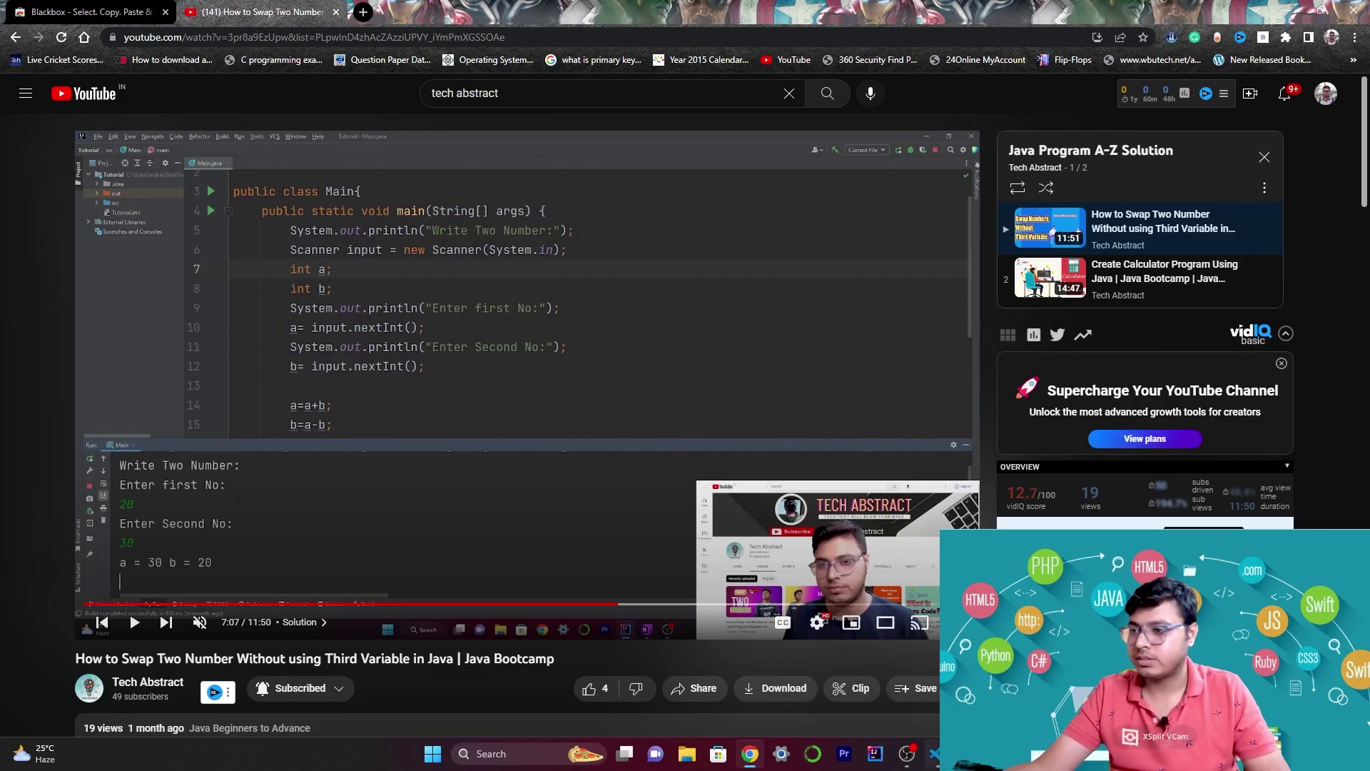
{"action": "key", "text": "alt+Tab"}
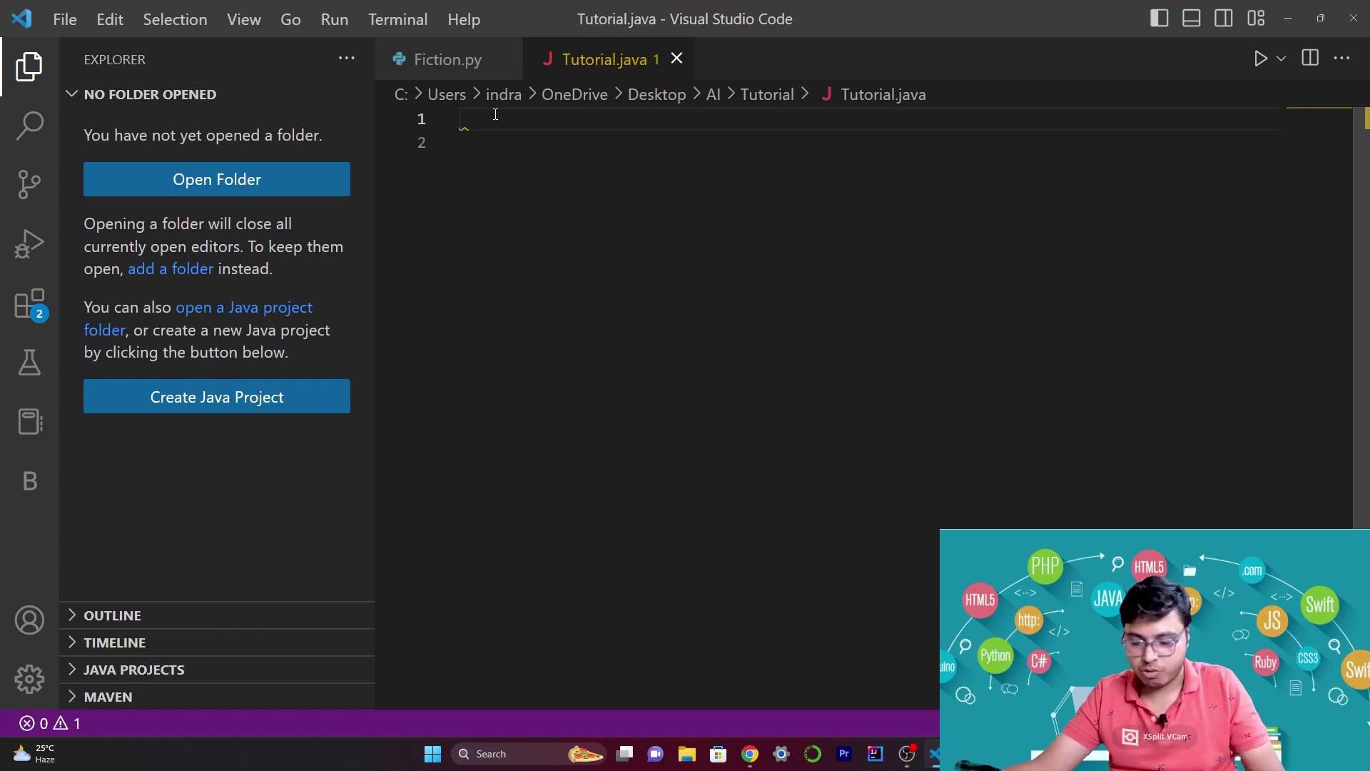
{"action": "type", "text": "public class Main{     public static void main (String[] args) {         System. out. println (\"Write Two Number:\");         Scanner input = new Scanner (System.in);         int a;         int b;         System. out.println0 (\"Enter first No:\");        a= input. nextInt();         System. out println(\"Enter Second No:\");         b= input. nextInt();        a=a+b;        b=a-b;"}
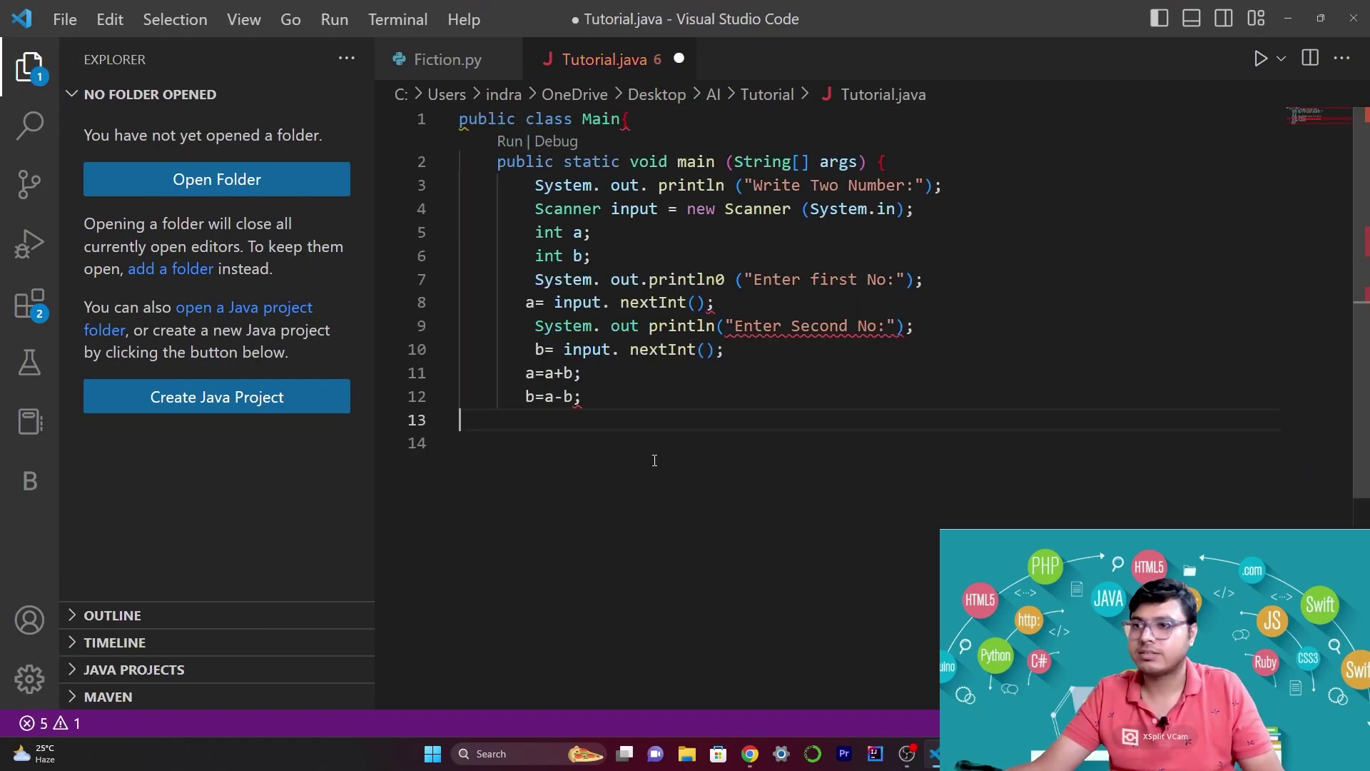
{"action": "double_click", "coordinate": [1281, 10]}
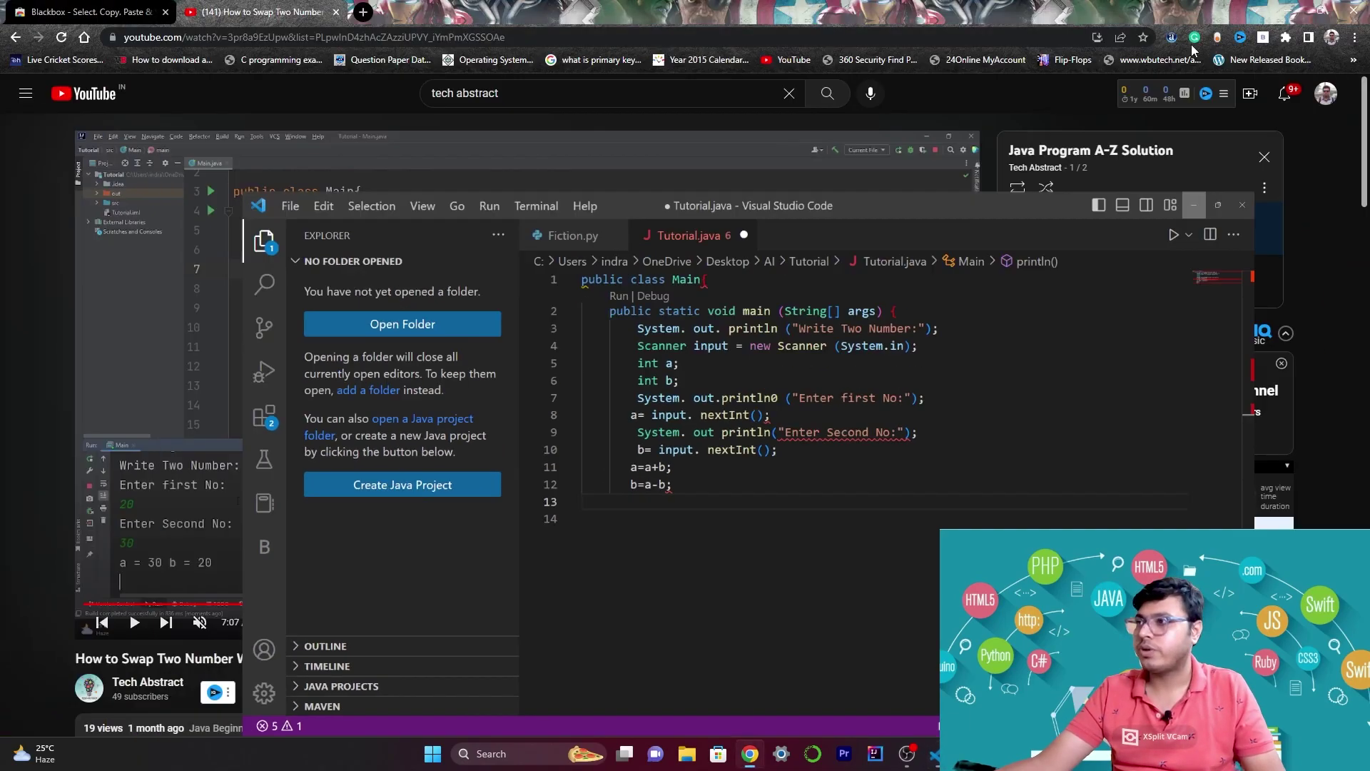
{"action": "left_click", "coordinate": [1194, 204]}
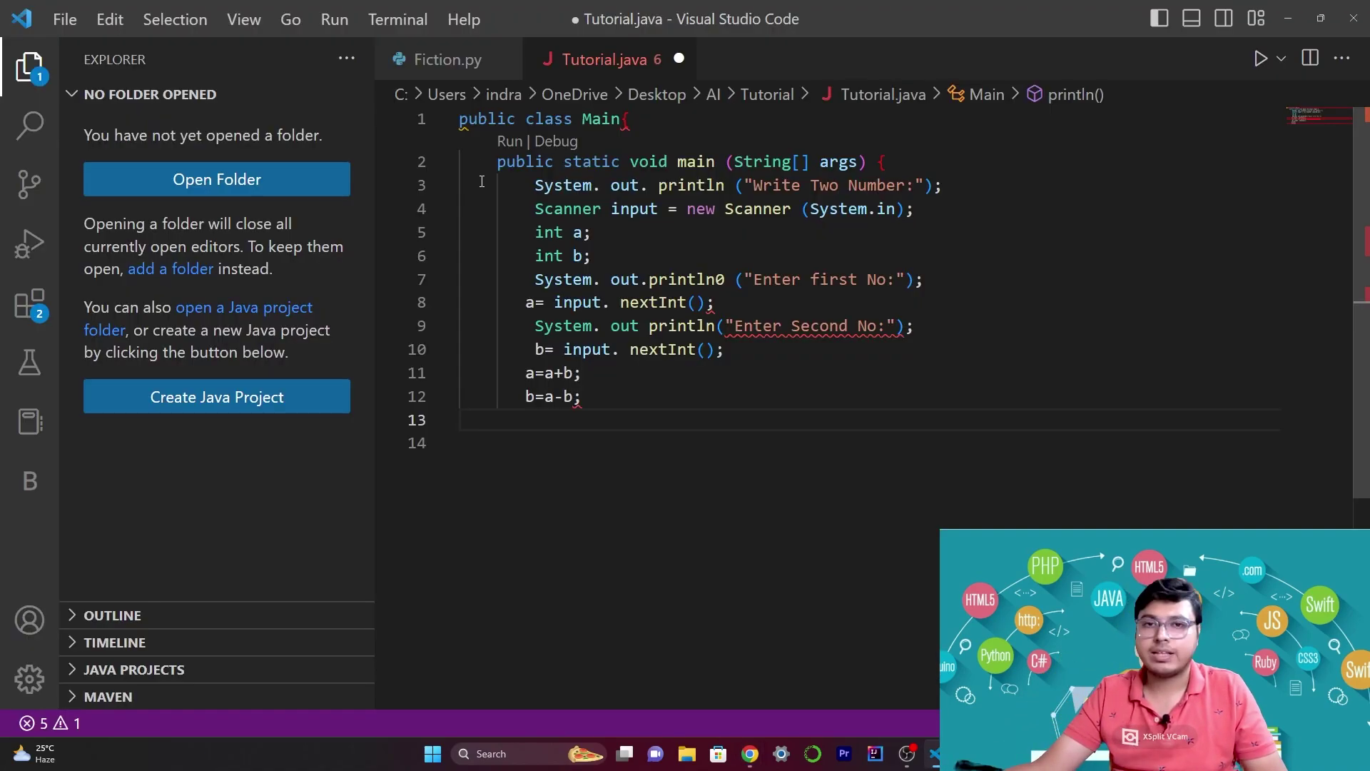
{"action": "left_click", "coordinate": [633, 404]}
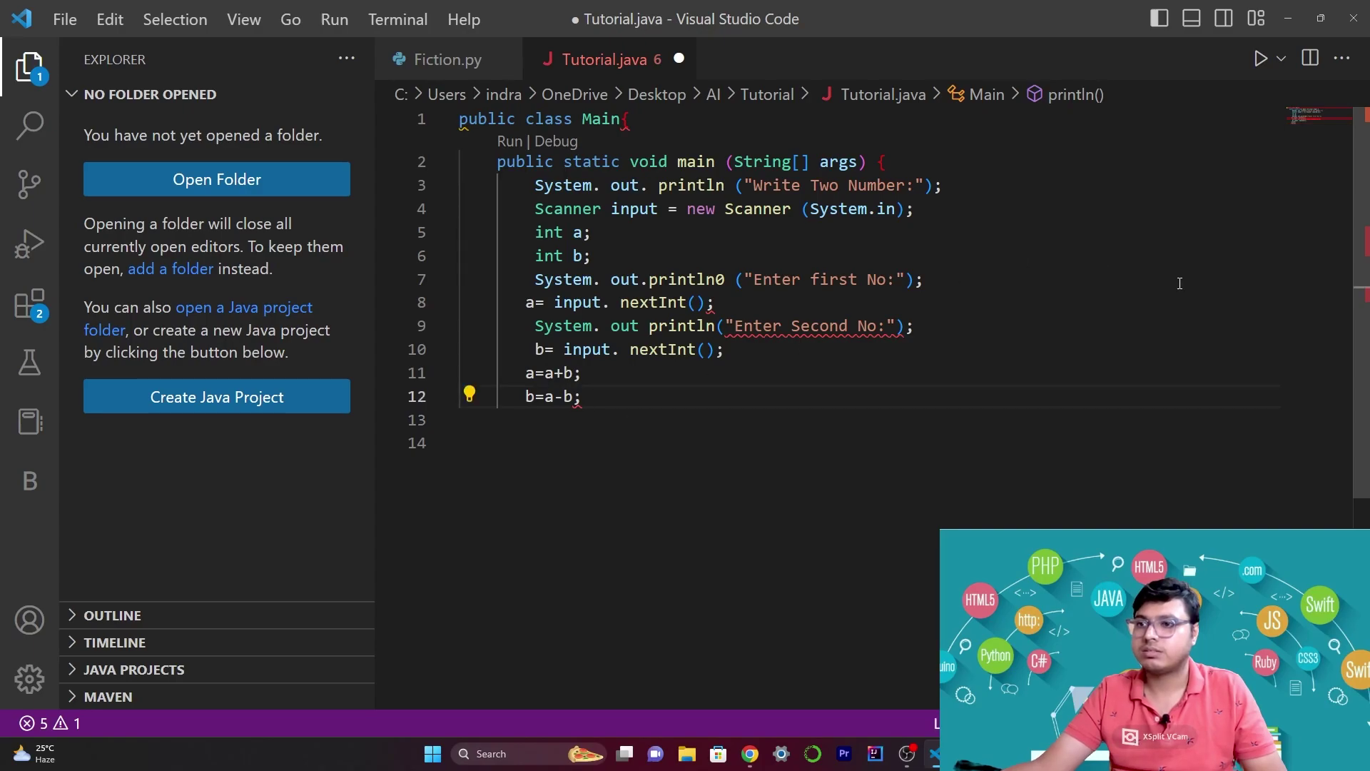
{"action": "left_click", "coordinate": [1288, 18]}
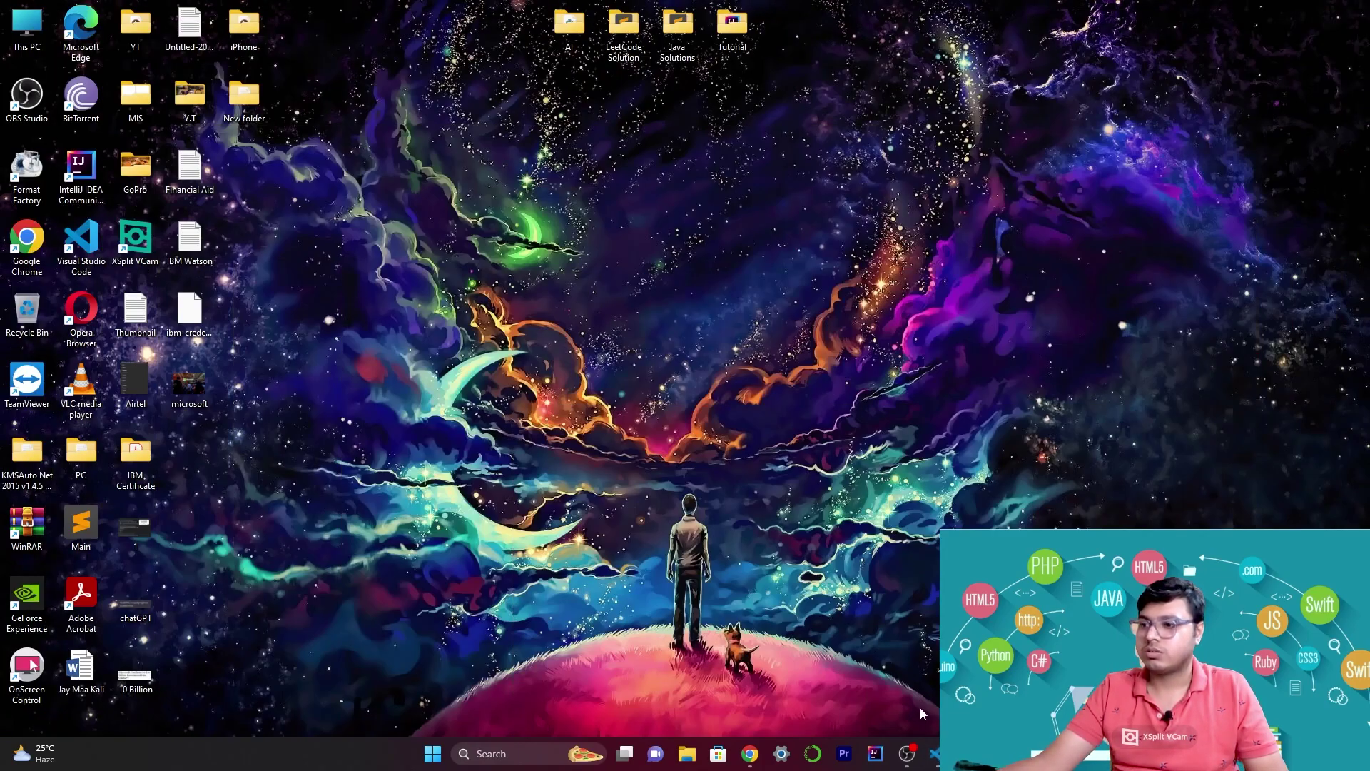
{"action": "left_click", "coordinate": [934, 753]}
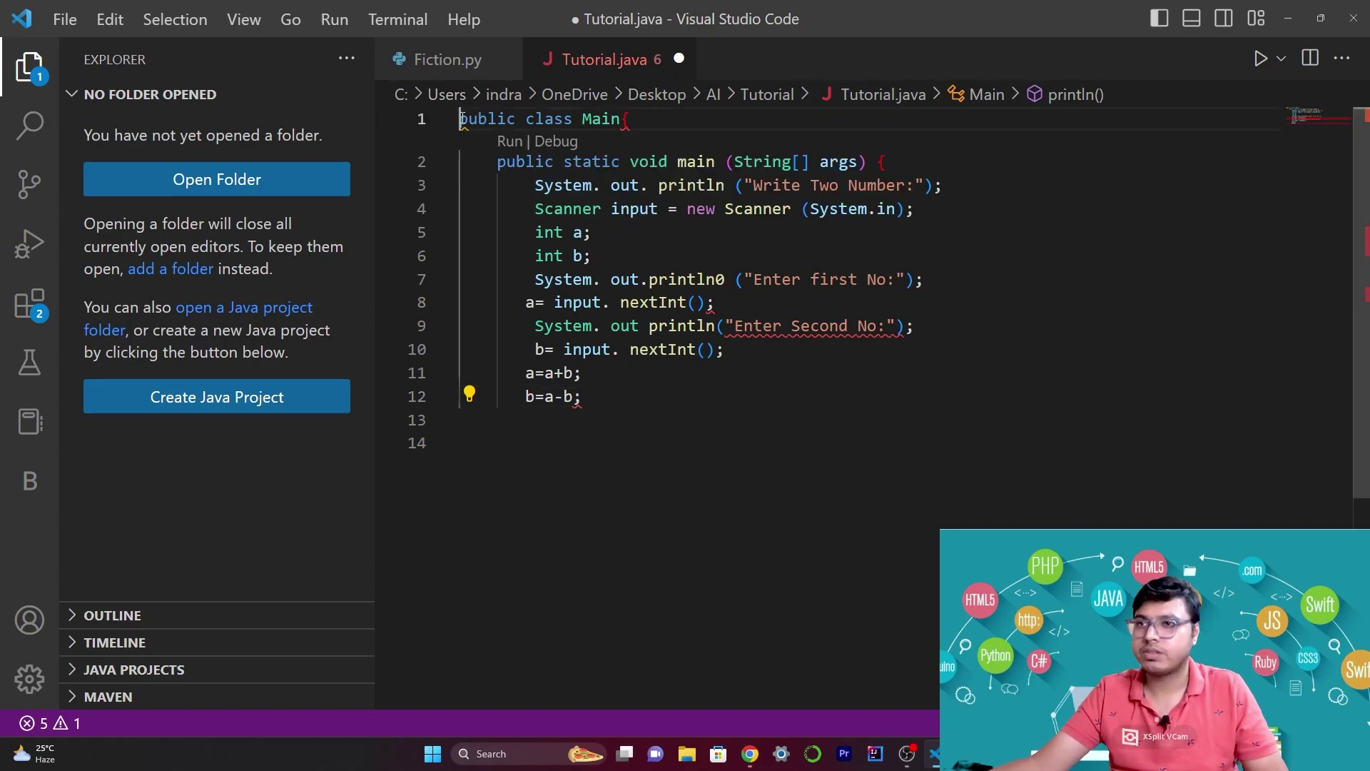
{"action": "left_click_drag", "start_coordinate": [459, 118], "coordinate": [633, 449]}
Clear the pasted code, check the Blackbox extension's details and reload the editor to activate it.
{"action": "key", "text": "Delete"}
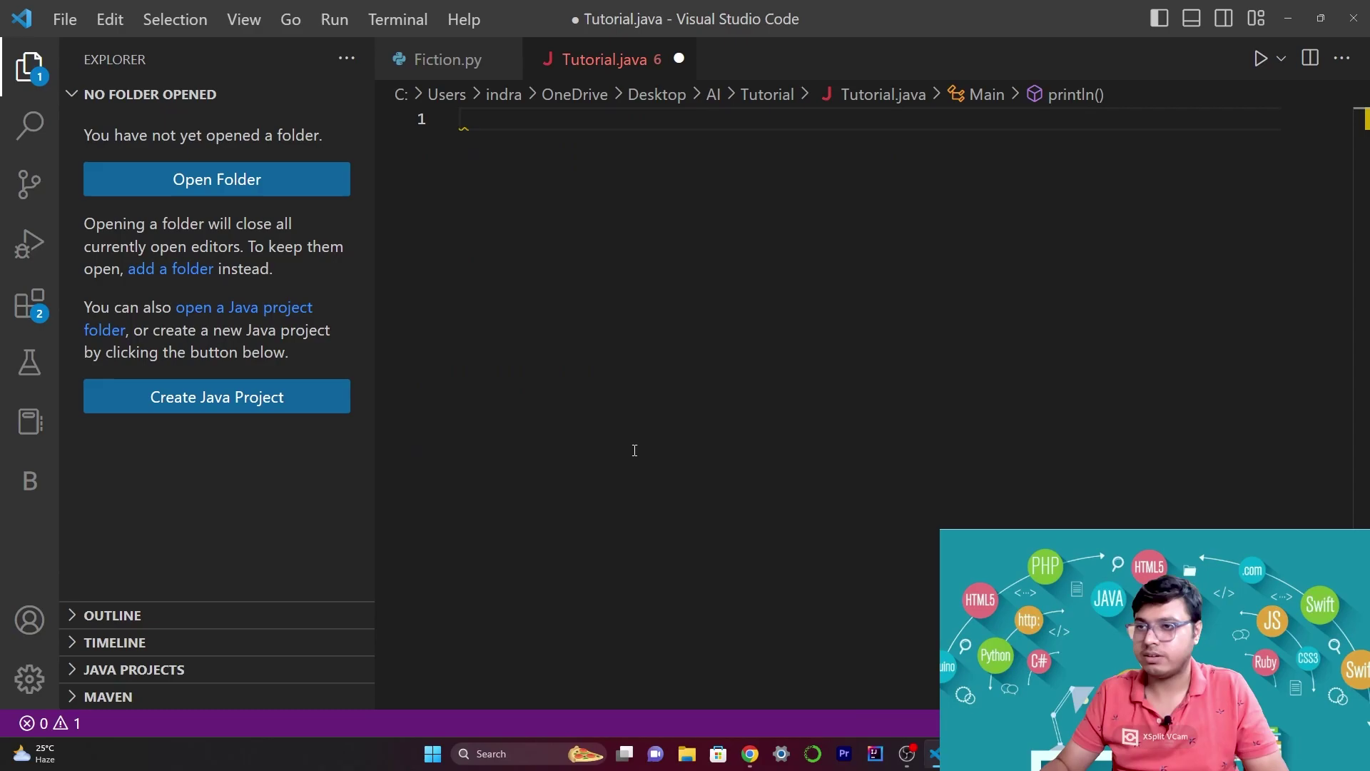
{"action": "left_click", "coordinate": [30, 305]}
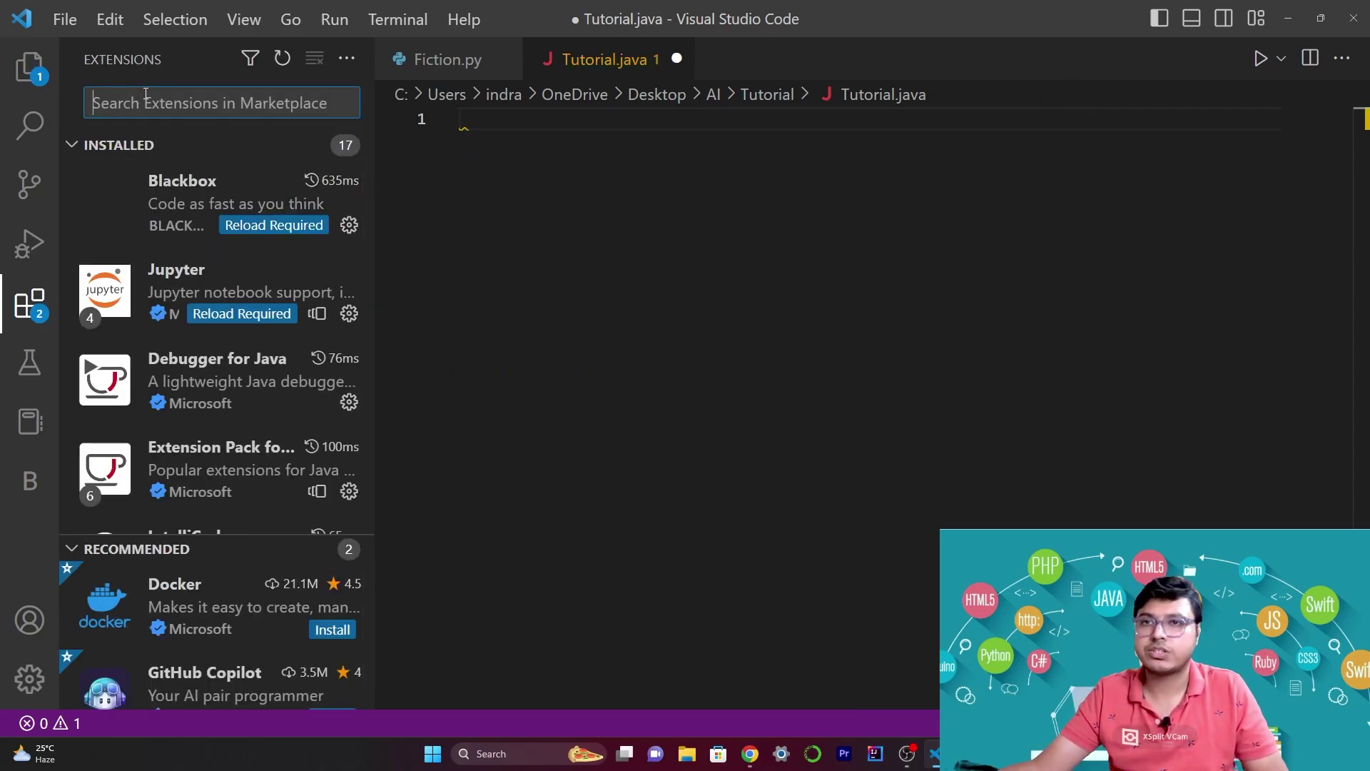
{"action": "mouse_move", "coordinate": [214, 202]}
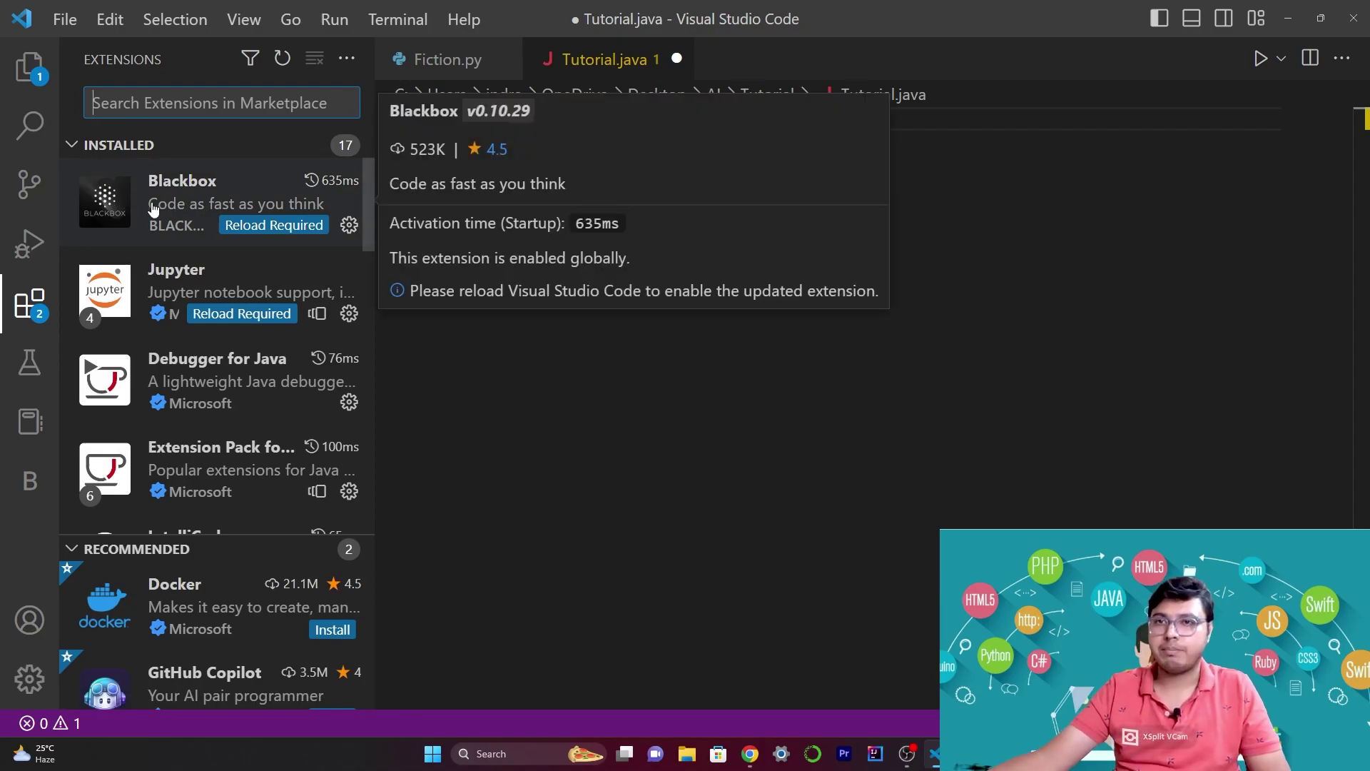
{"action": "left_click", "coordinate": [109, 203]}
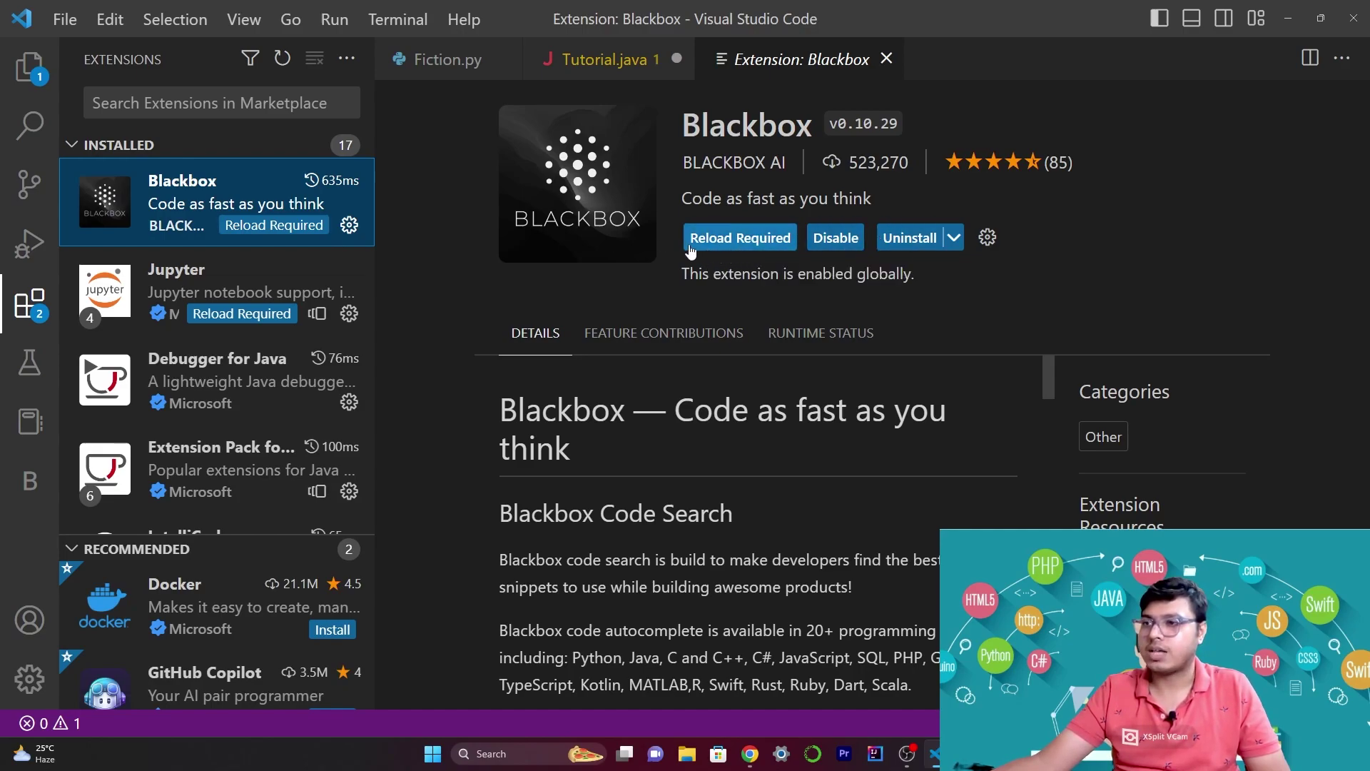
{"action": "left_click", "coordinate": [724, 244]}
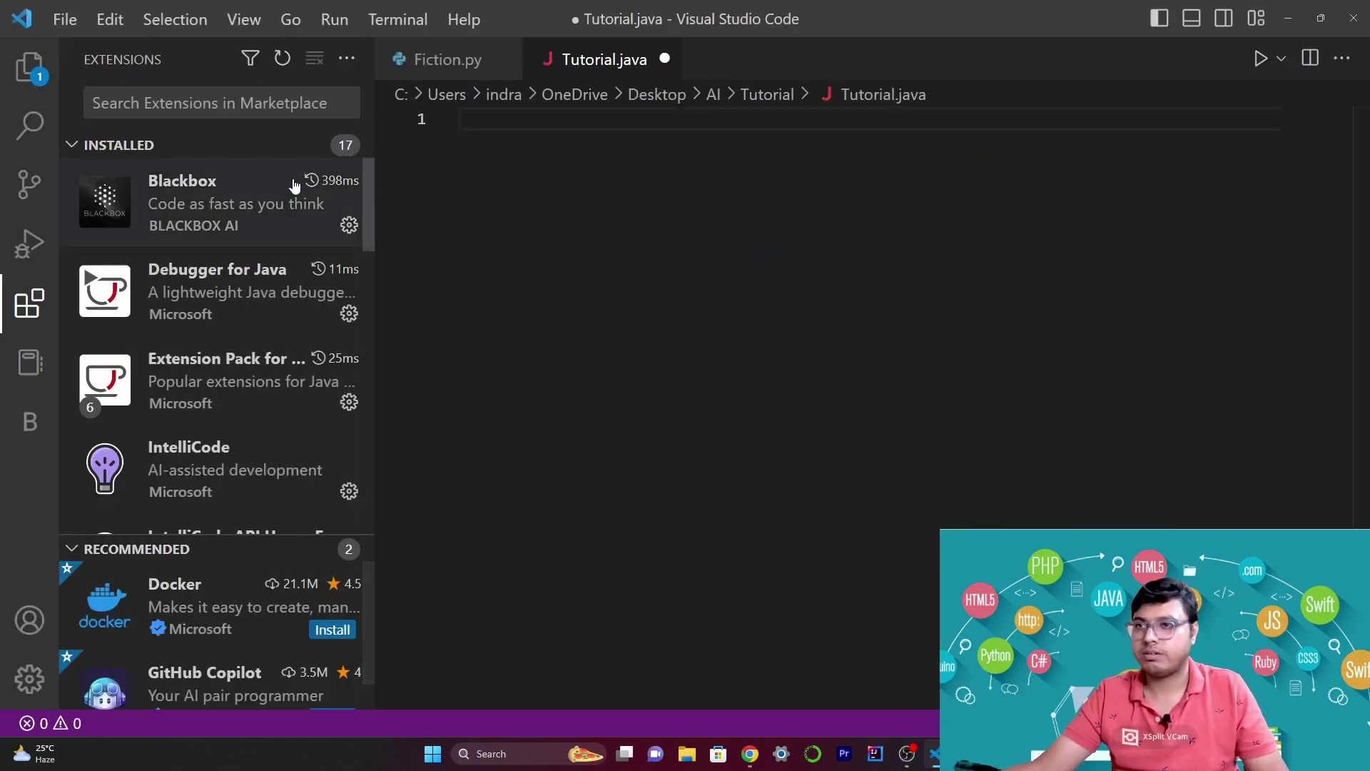
{"action": "left_click", "coordinate": [190, 204]}
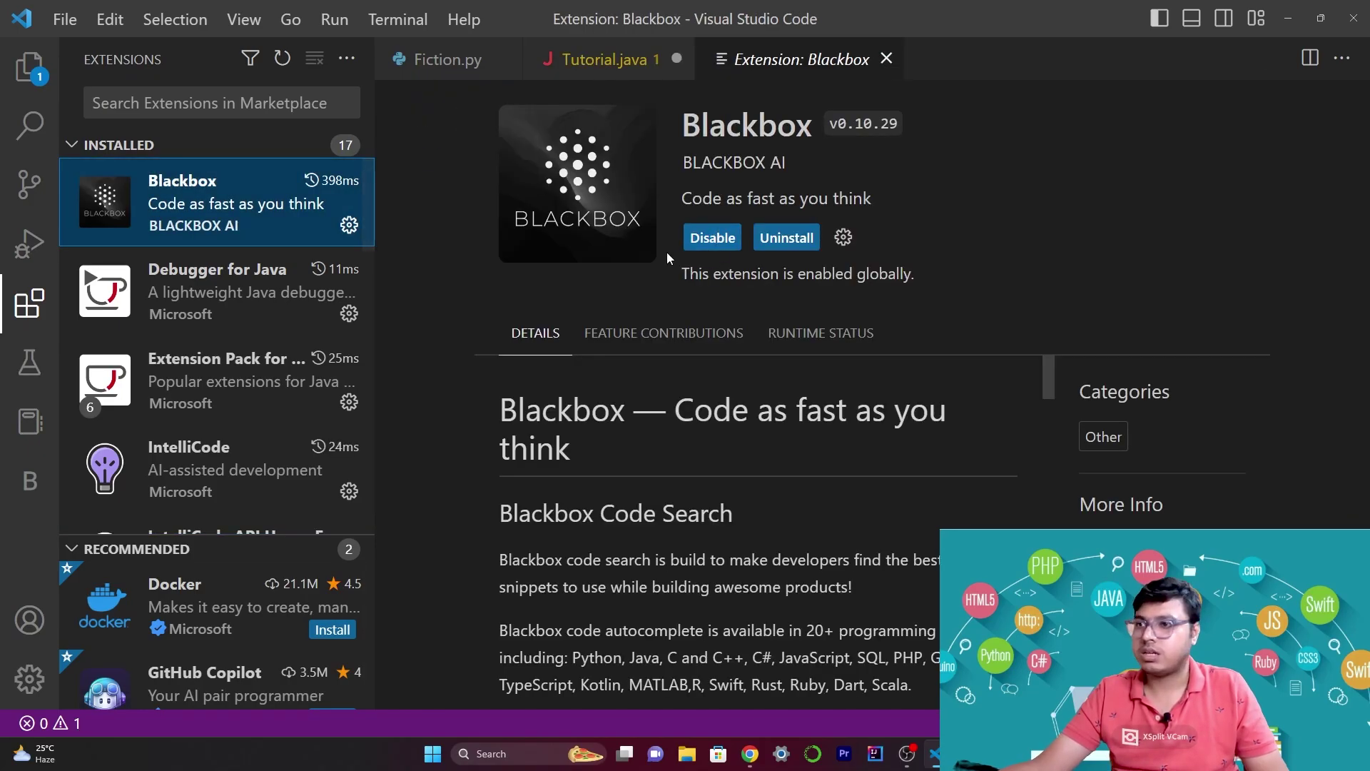
Close the Blackbox details page and hide the side panel, leaving the empty Tutorial.java.
{"action": "left_click", "coordinate": [30, 67]}
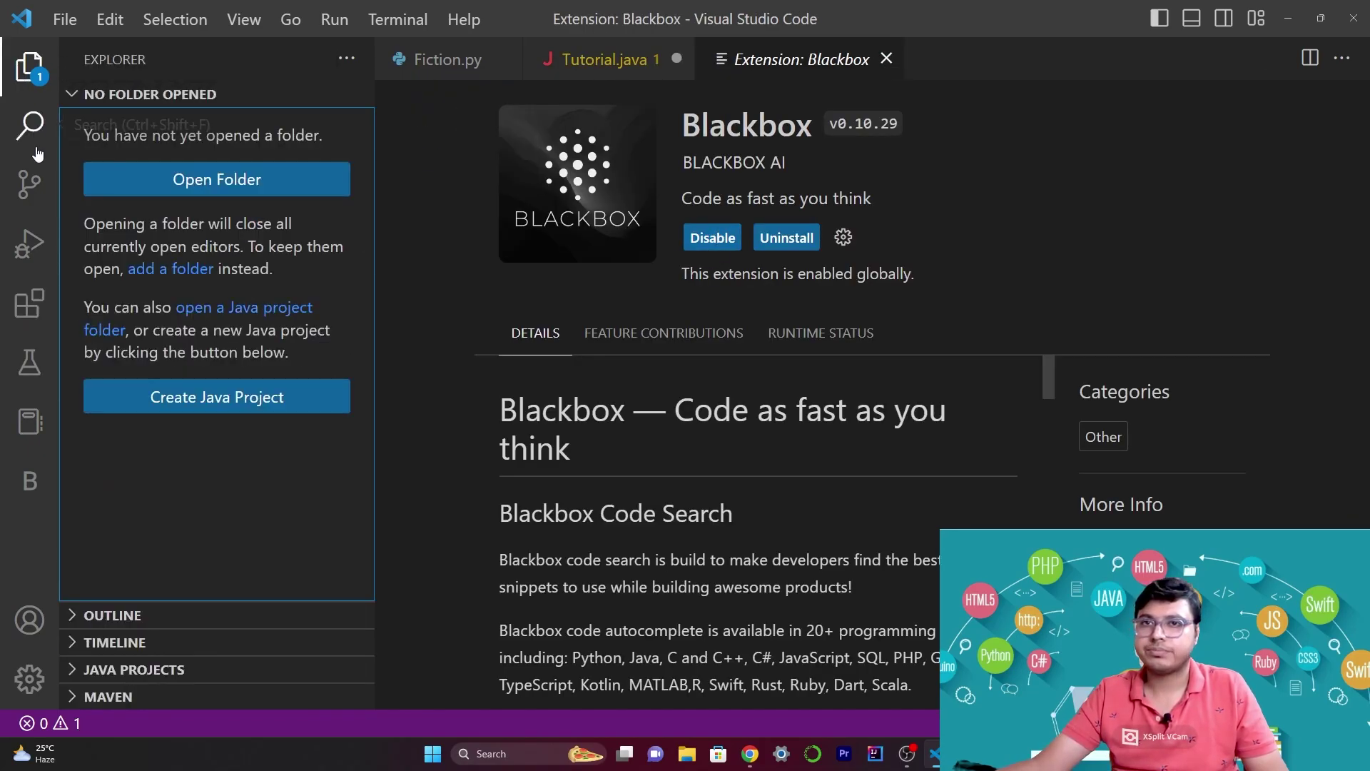
{"action": "left_click", "coordinate": [30, 304]}
{"action": "left_click", "coordinate": [886, 59]}
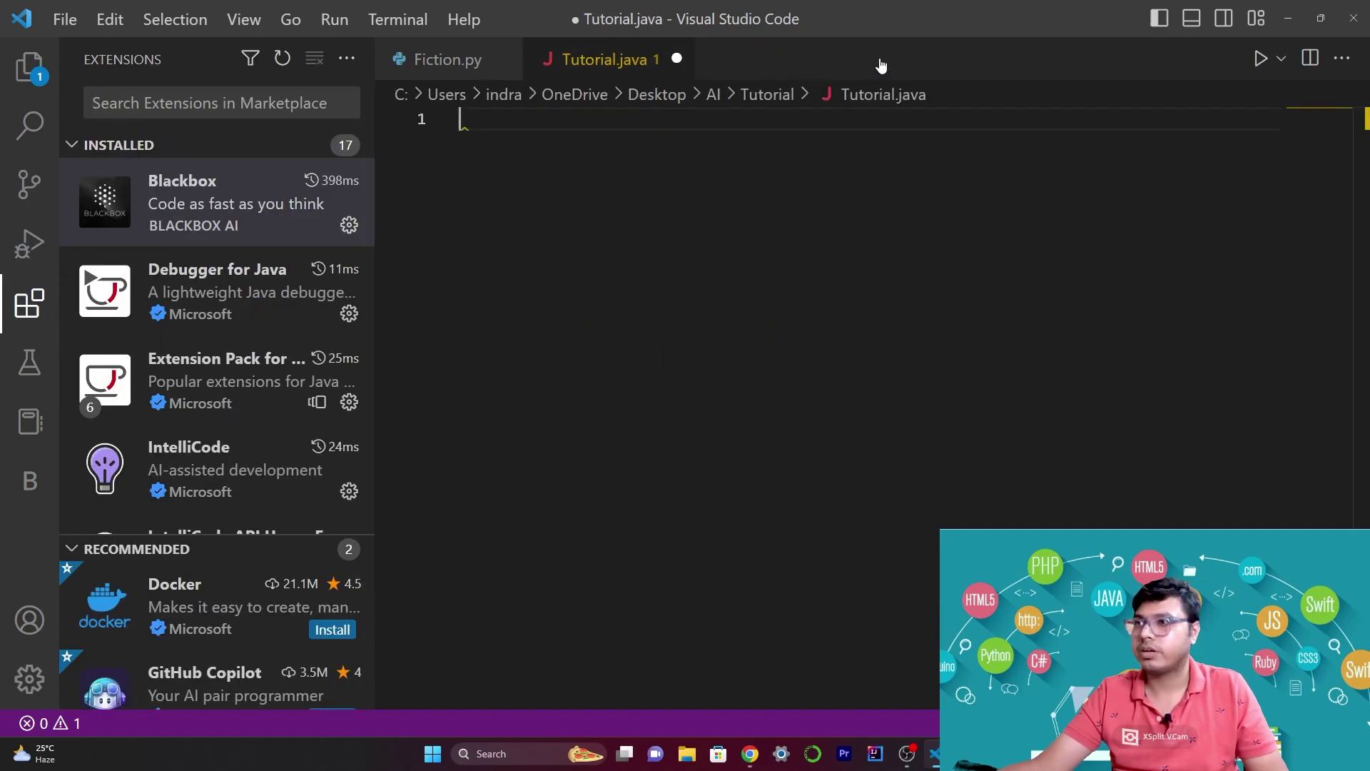
{"action": "mouse_move", "coordinate": [439, 58]}
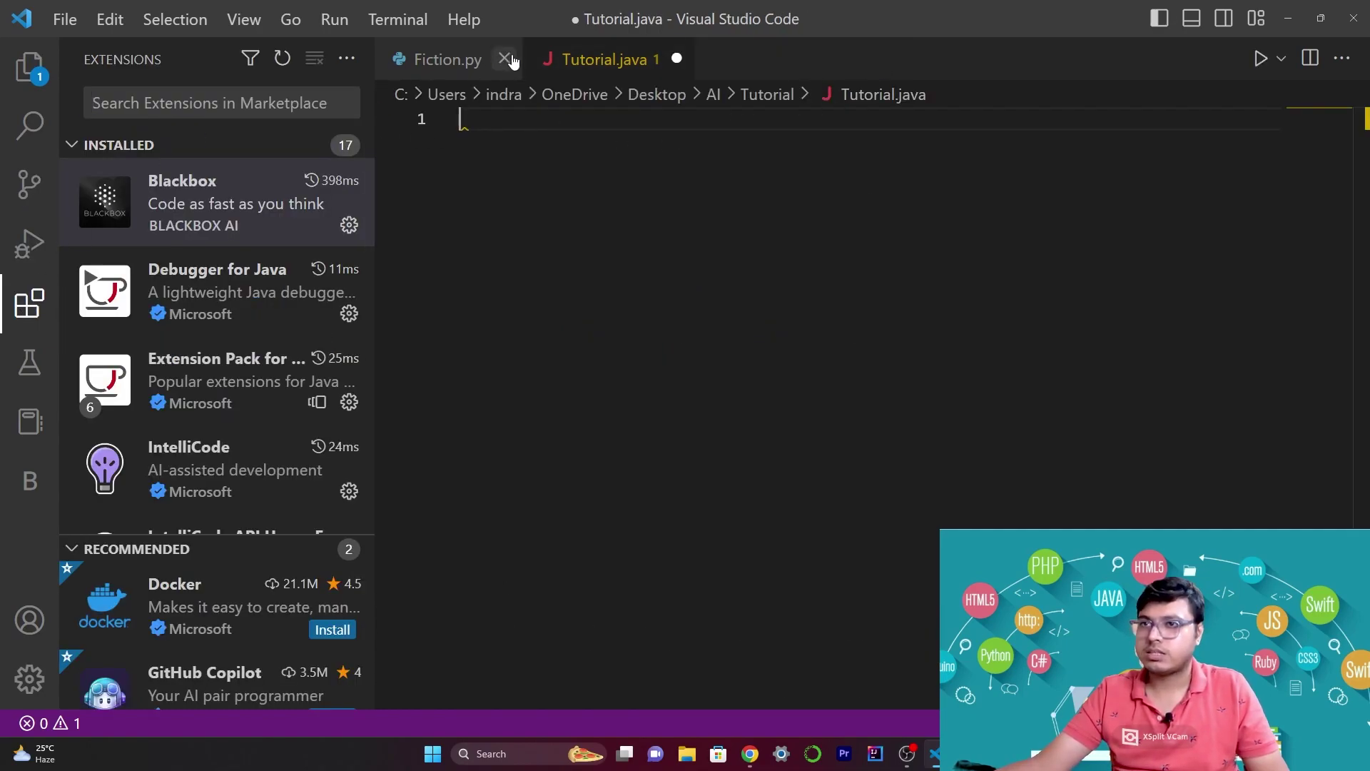
{"action": "left_click", "coordinate": [346, 58]}
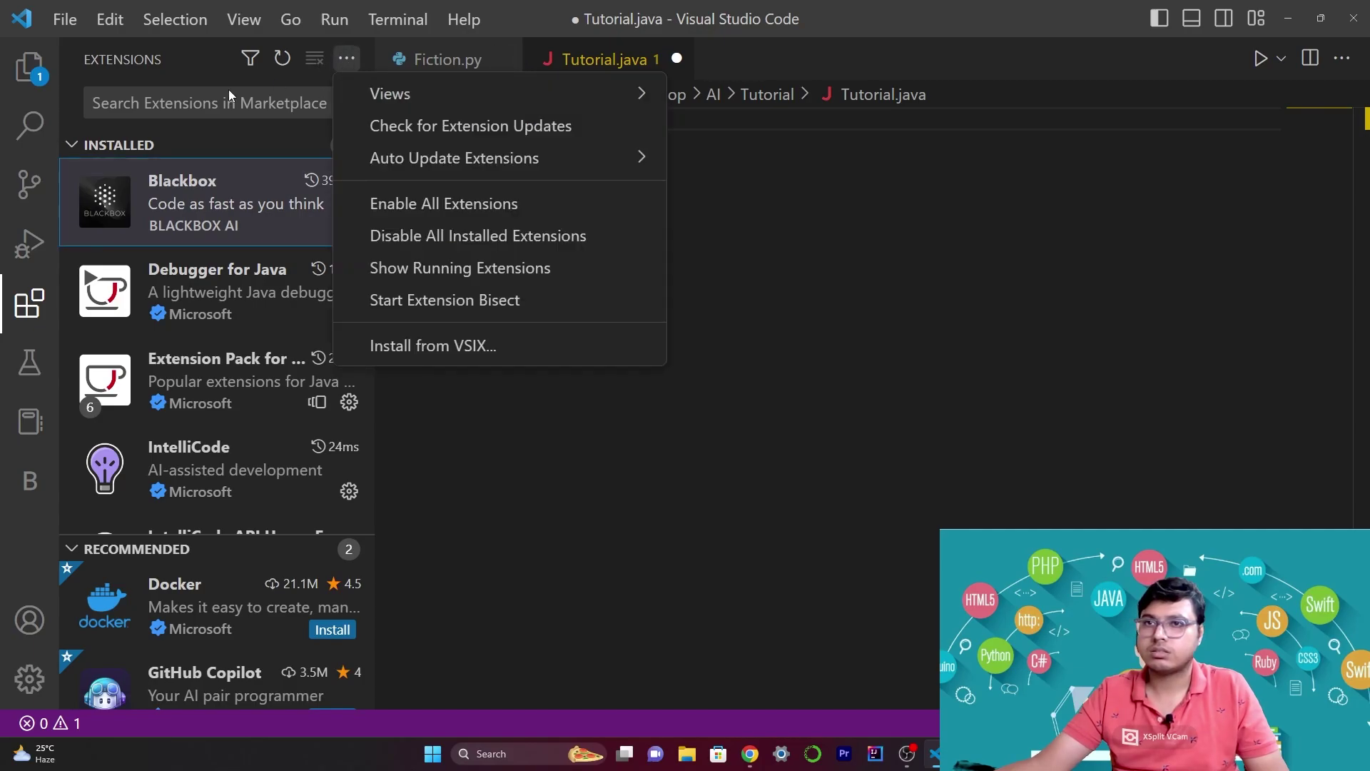
{"action": "left_click", "coordinate": [29, 305]}
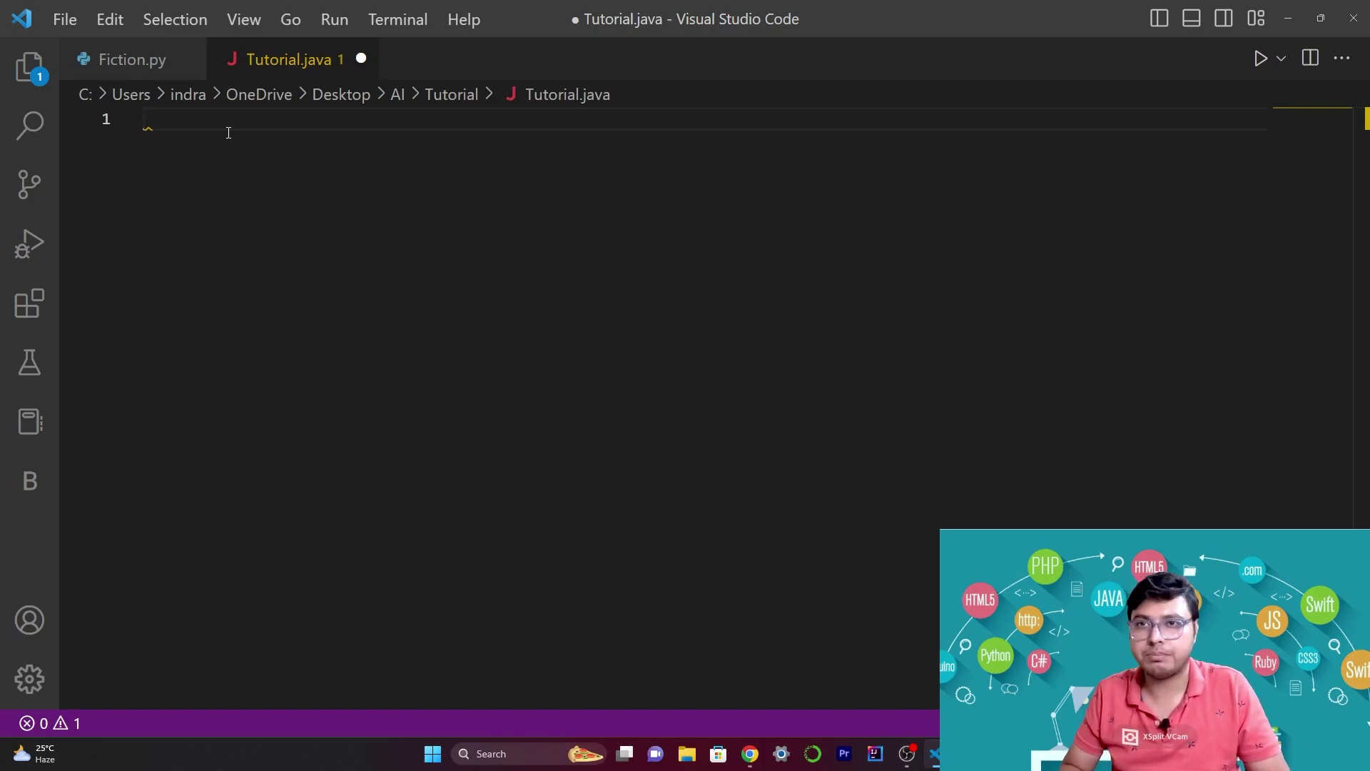
{"action": "type", "text": "swap "}
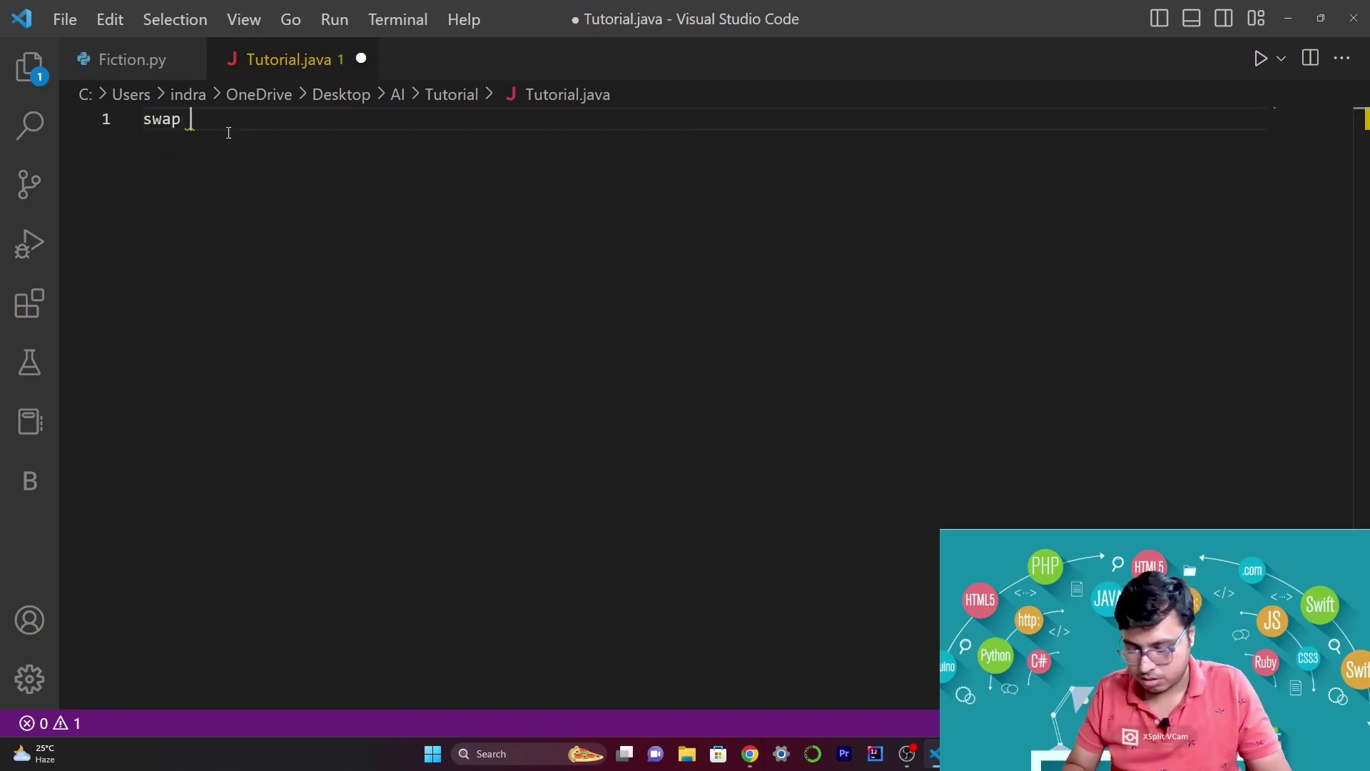
{"action": "type", "text": "tow"}
Fix typos while writing the '//swap two number in java?' comment so Blackbox suggests swap code.
{"action": "key", "text": "BackSpace"}
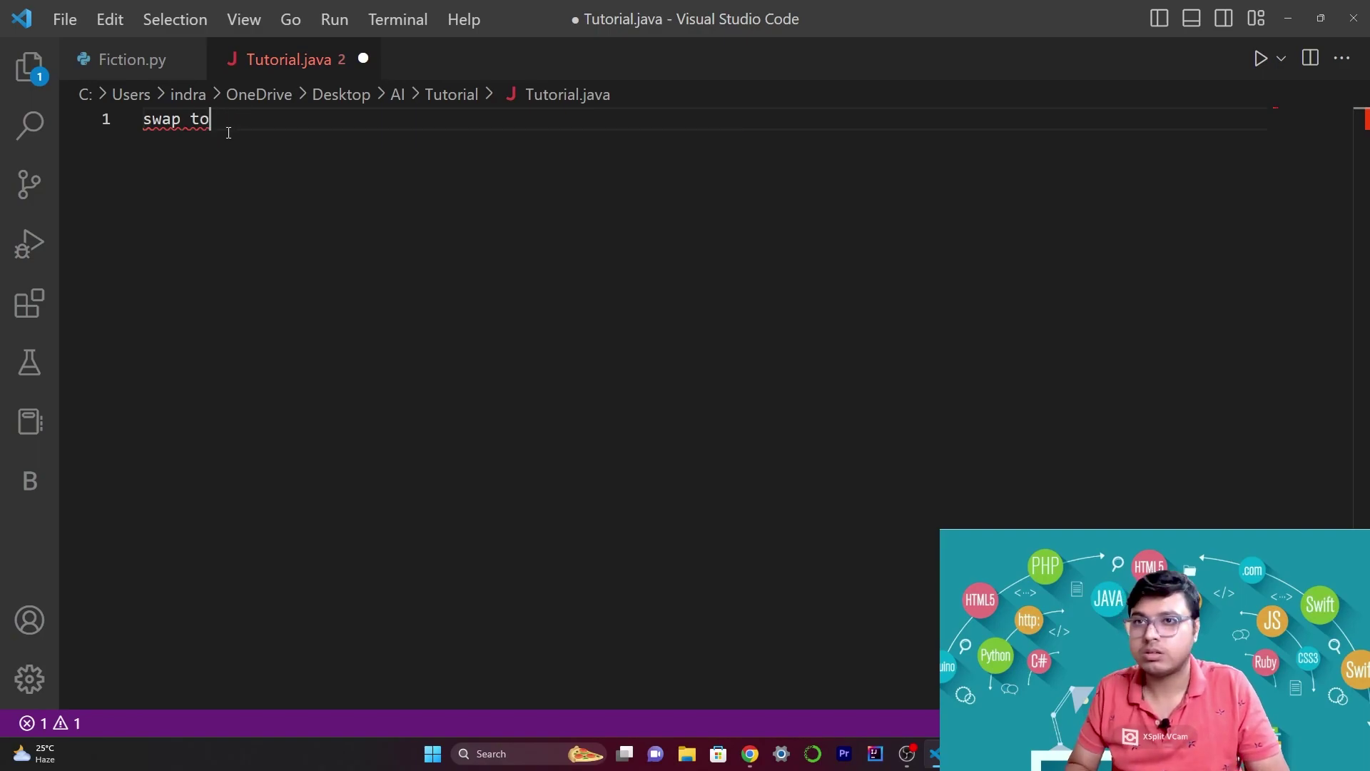
{"action": "key", "text": "BackSpace"}
{"action": "key", "text": "BackSpace"}
{"action": "key", "text": "BackSpace"}
{"action": "key", "text": "BackSpace"}
{"action": "key", "text": "BackSpace"}
{"action": "key", "text": "BackSpace"}
{"action": "key", "text": "BackSpace"}
{"action": "type", "text": "/"}
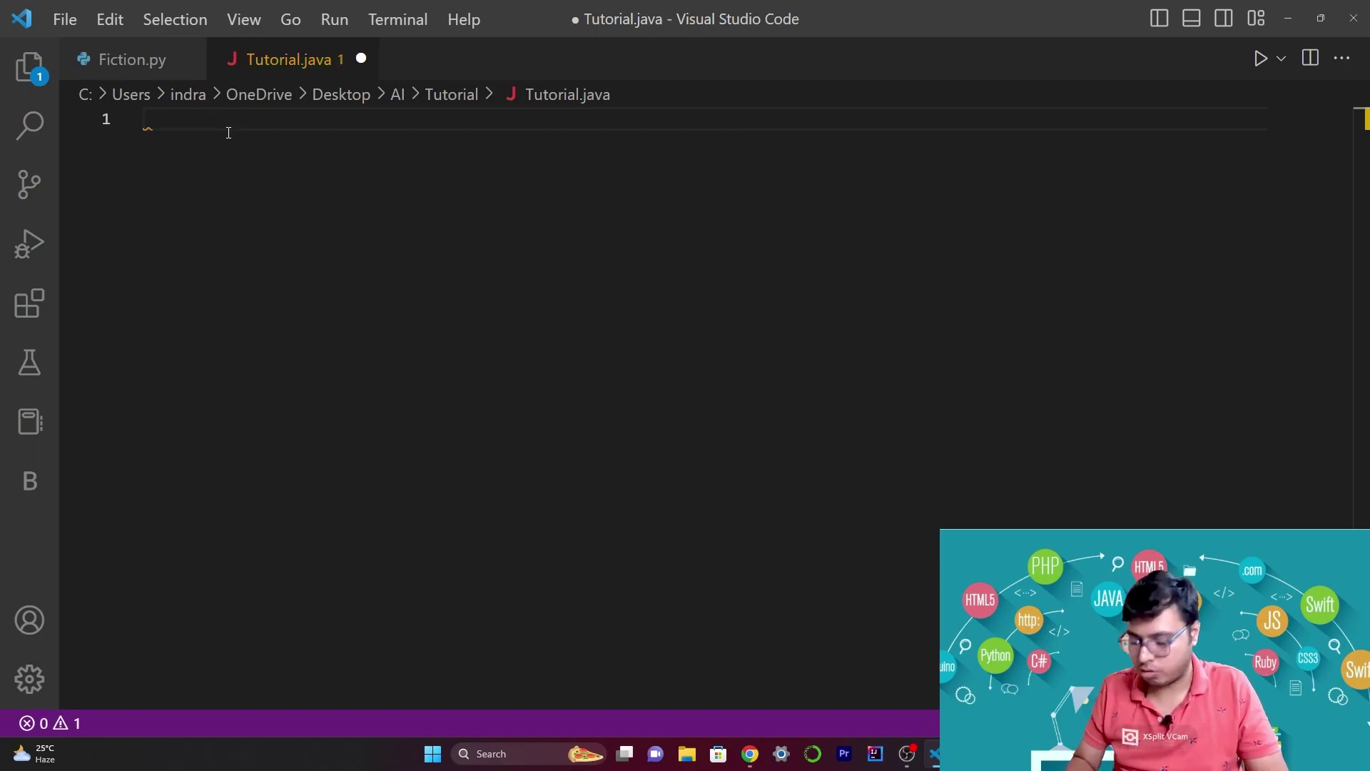
{"action": "type", "text": "/"}
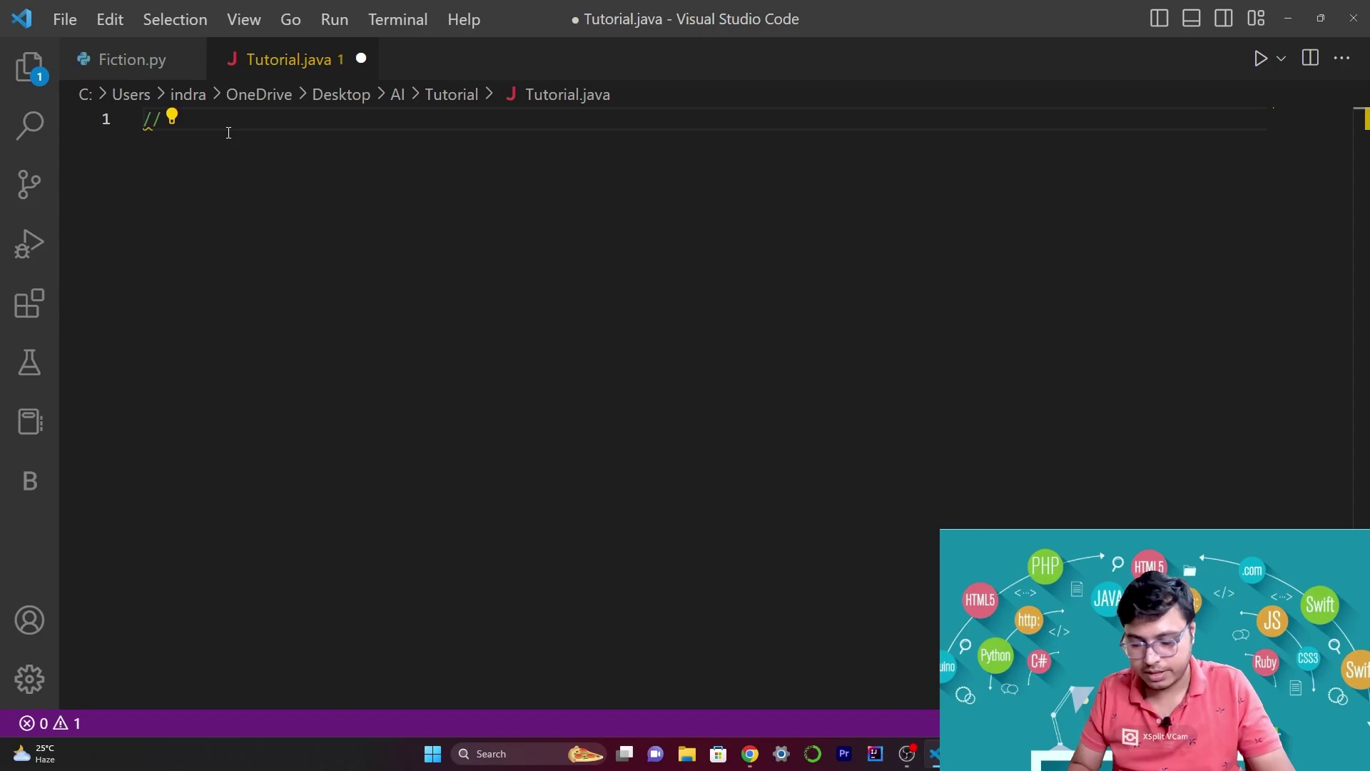
{"action": "type", "text": "swap "}
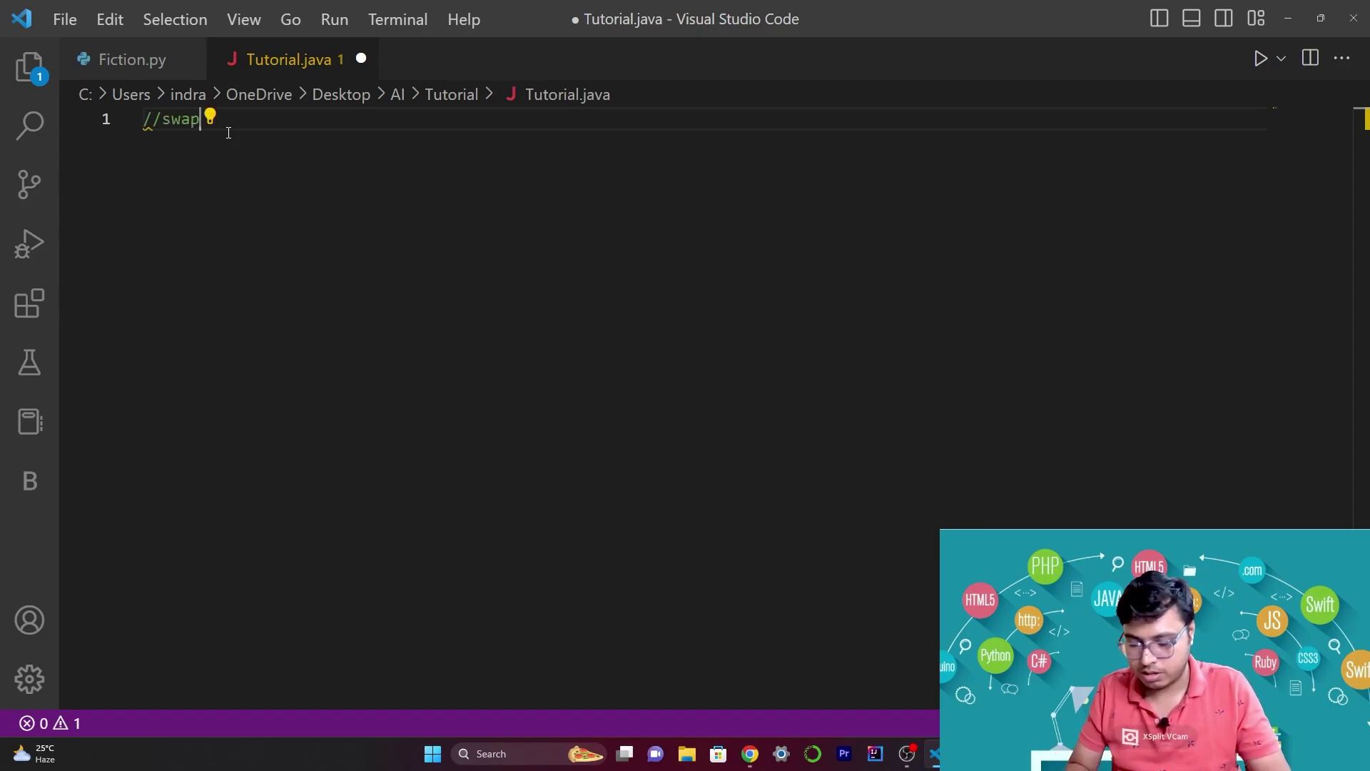
{"action": "type", "text": "two"}
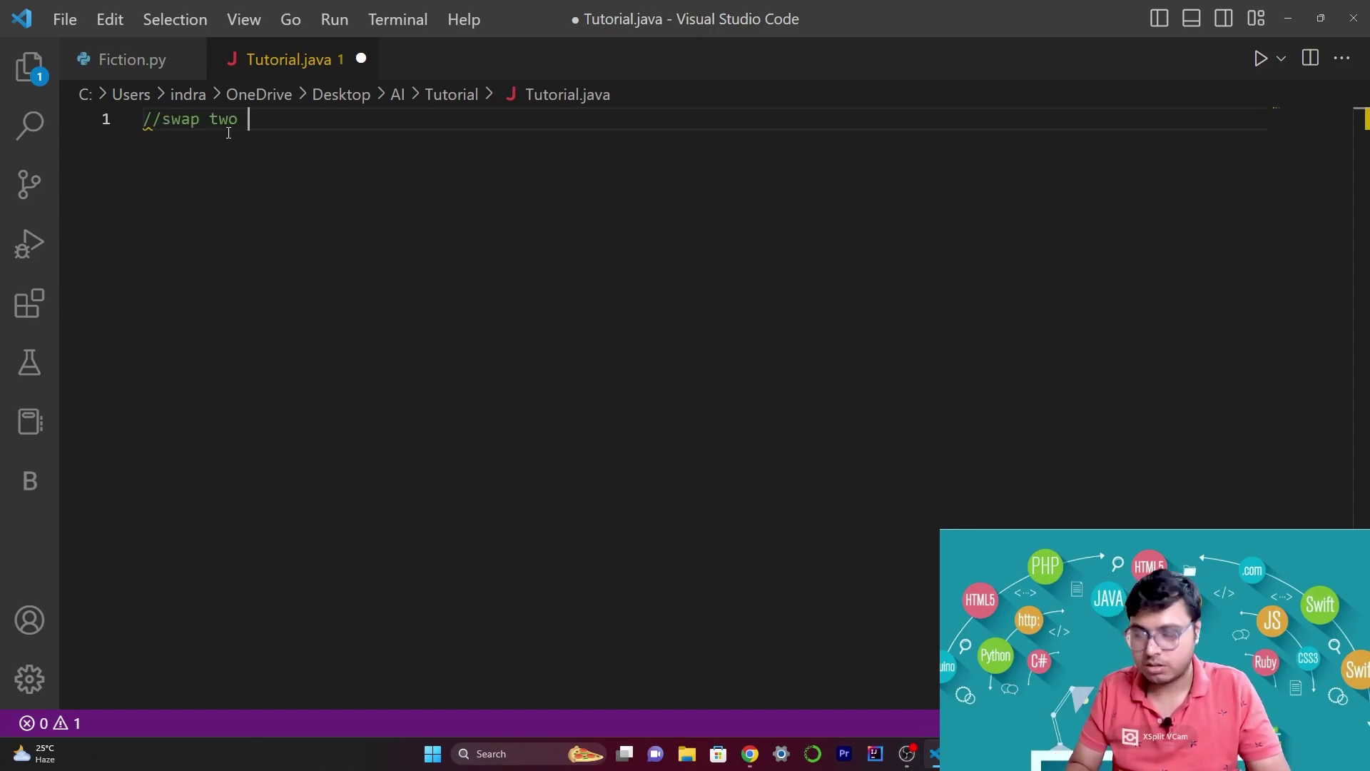
{"action": "type", "text": " number"}
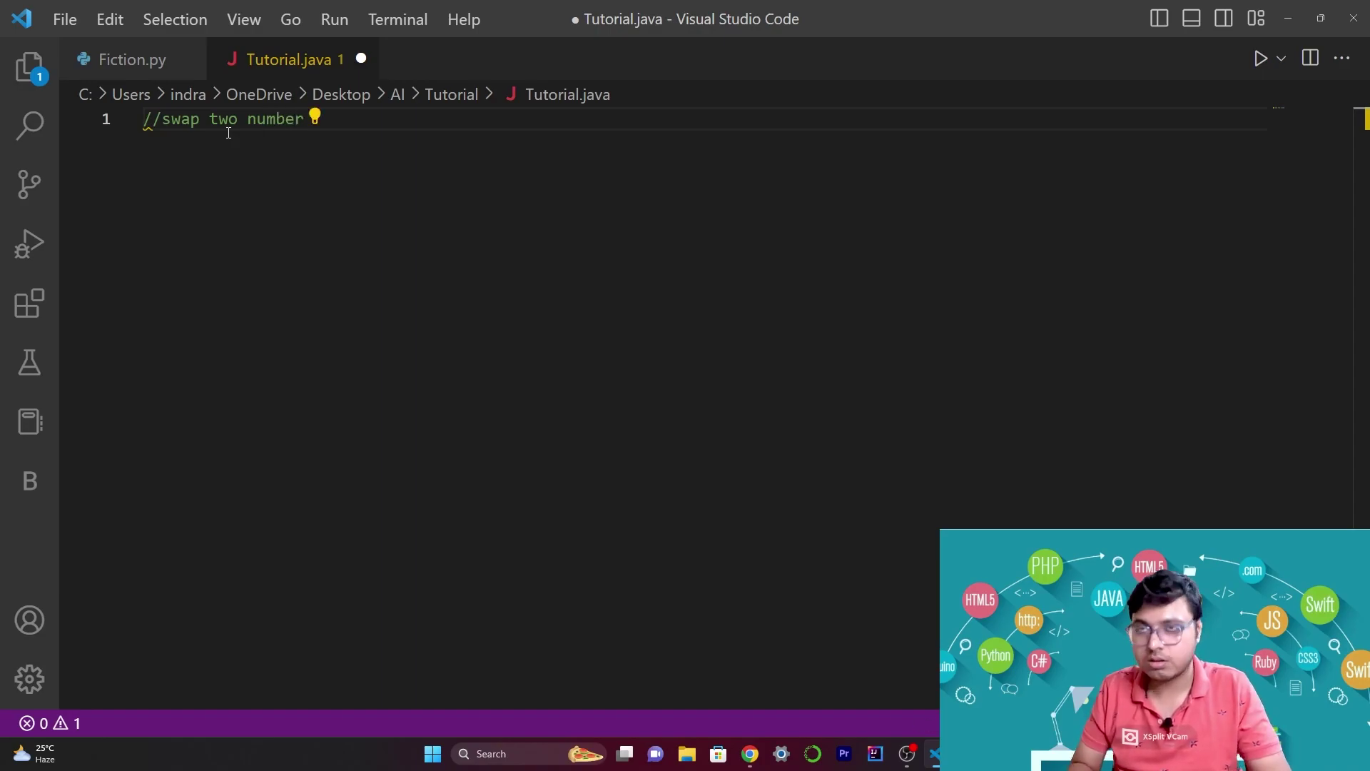
{"action": "type", "text": " in "}
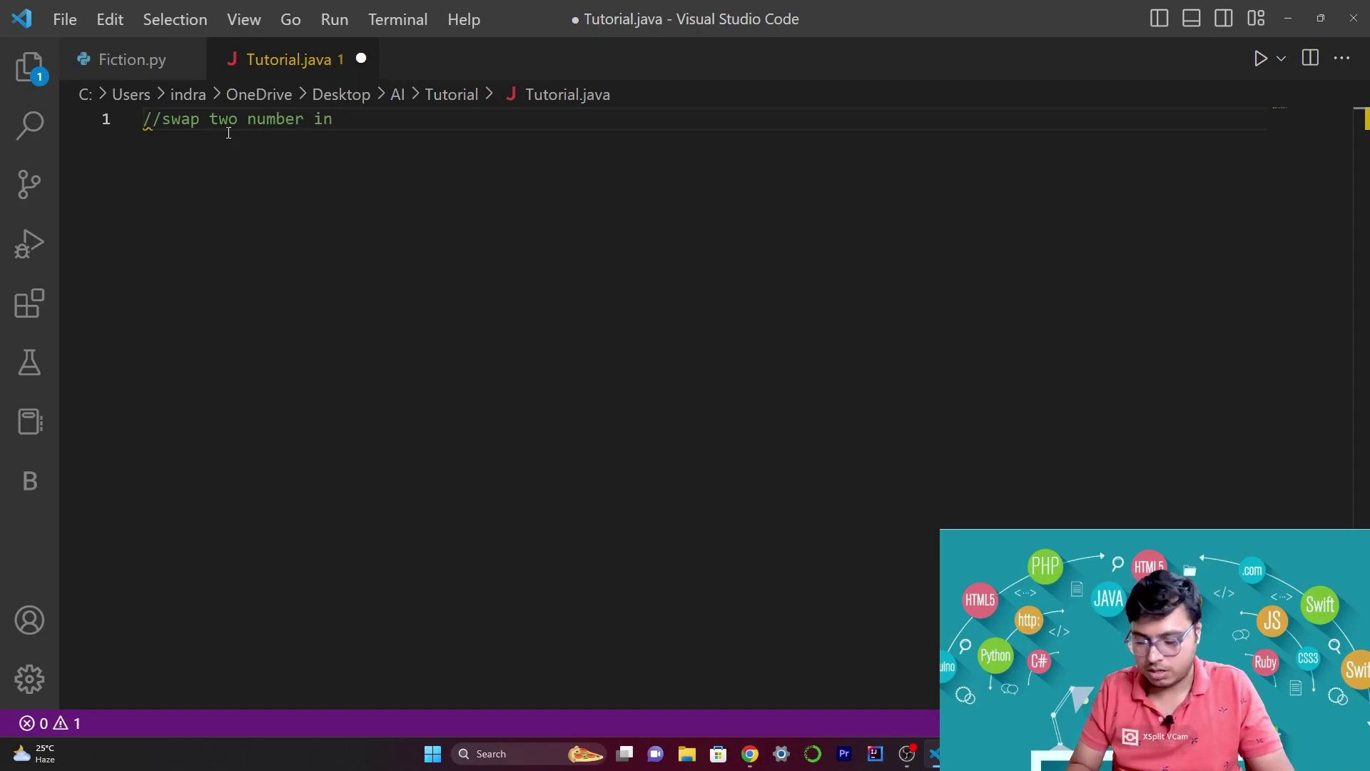
{"action": "type", "text": "jva"}
{"action": "key", "text": "BackSpace"}
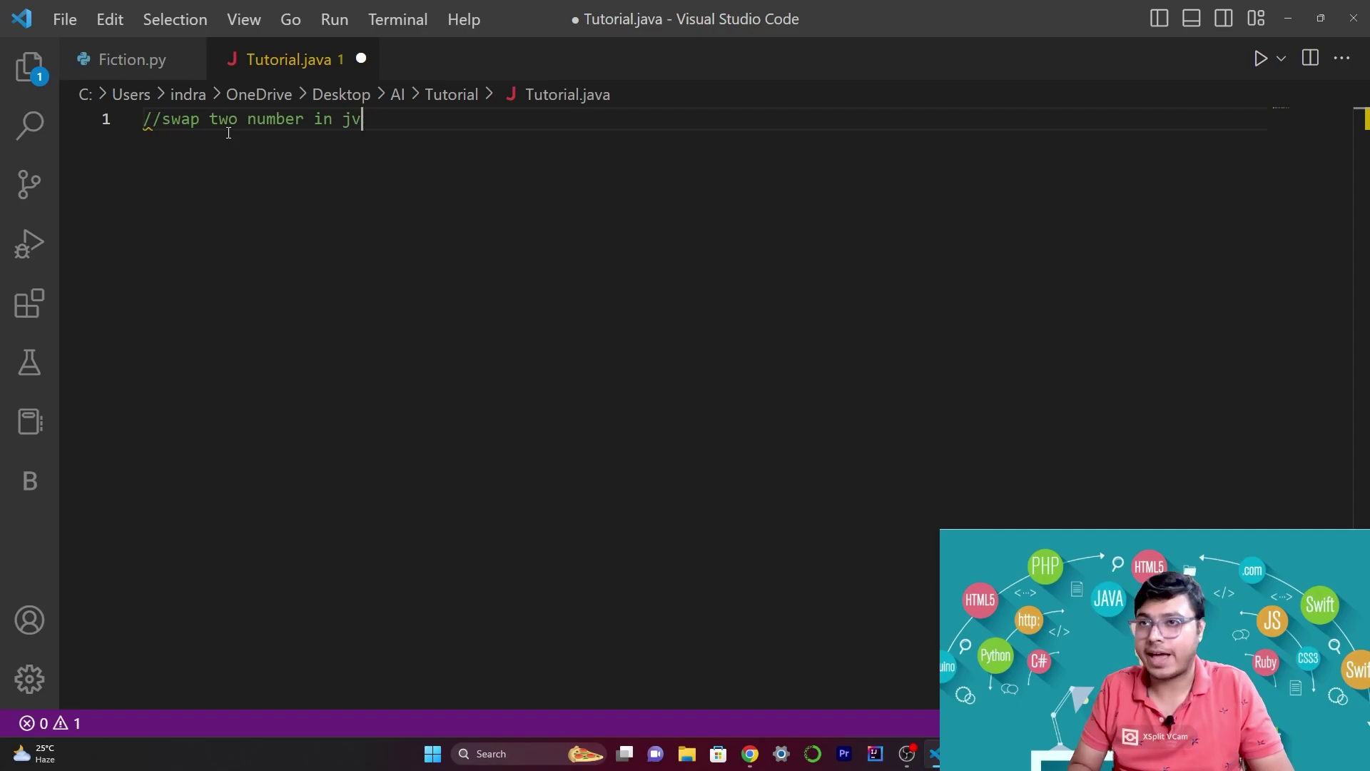
{"action": "key", "text": "BackSpace"}
{"action": "type", "text": "ava"}
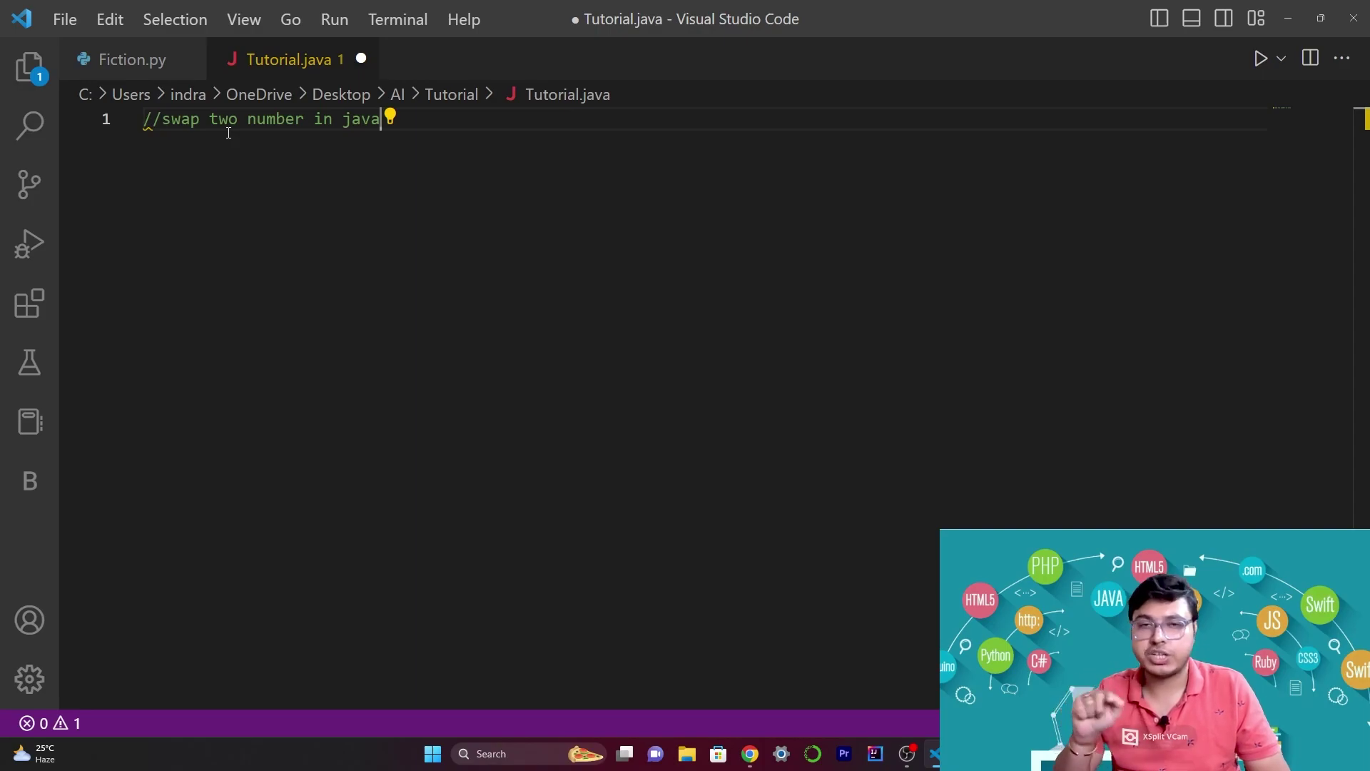
{"action": "type", "text": "?"}
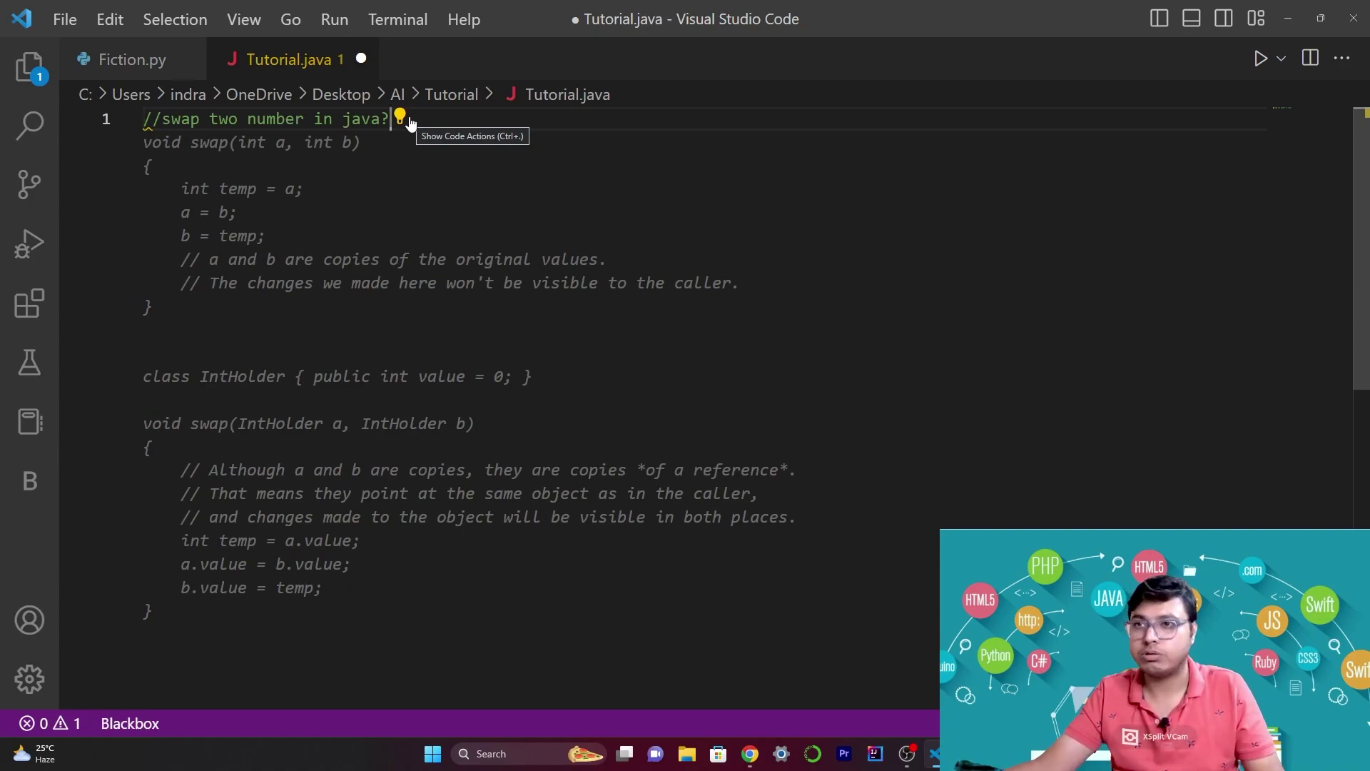
Accept Blackbox's generated swap methods and IntHolder class into Tutorial.java and dismiss the error hover.
{"action": "key", "text": "Tab"}
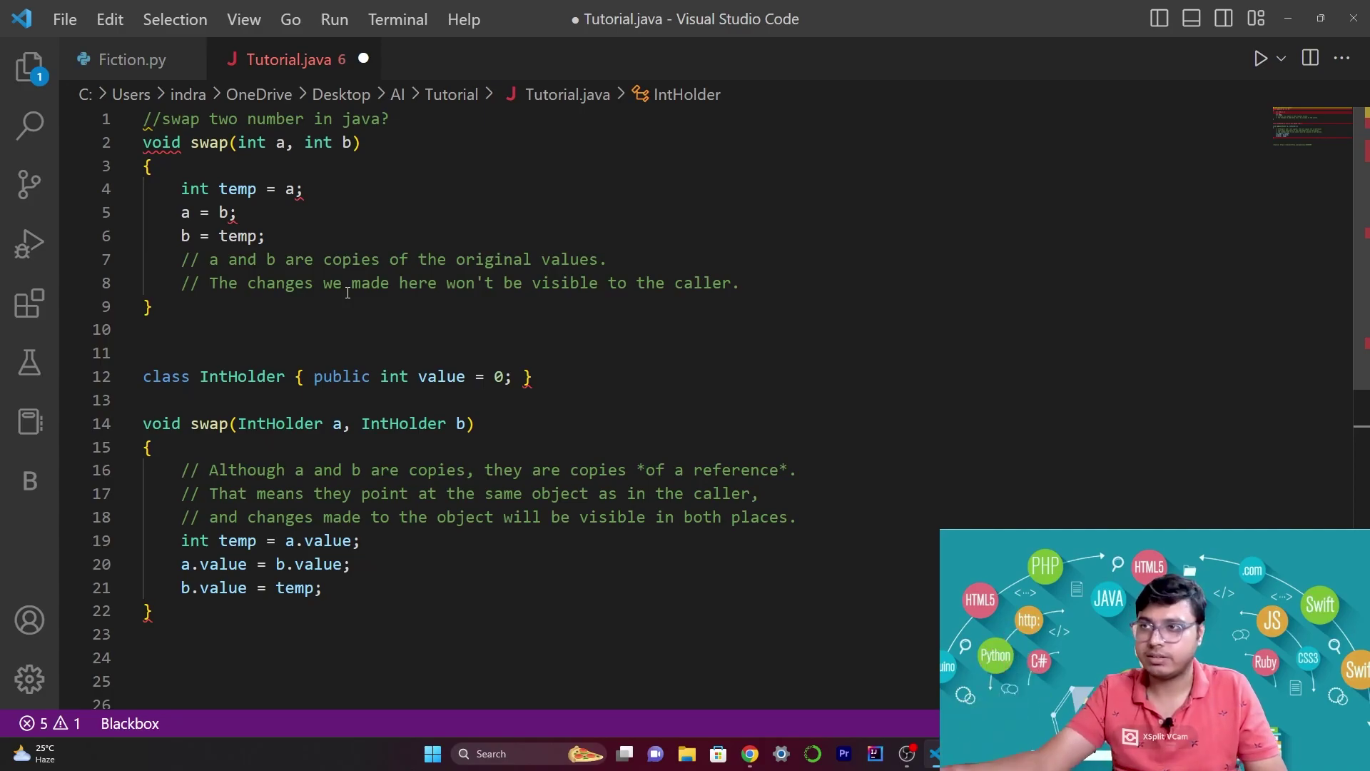
{"action": "scroll", "coordinate": [347, 293], "scroll_direction": "down", "scroll_amount": 2}
{"action": "scroll", "coordinate": [347, 293], "scroll_direction": "up", "scroll_amount": 2}
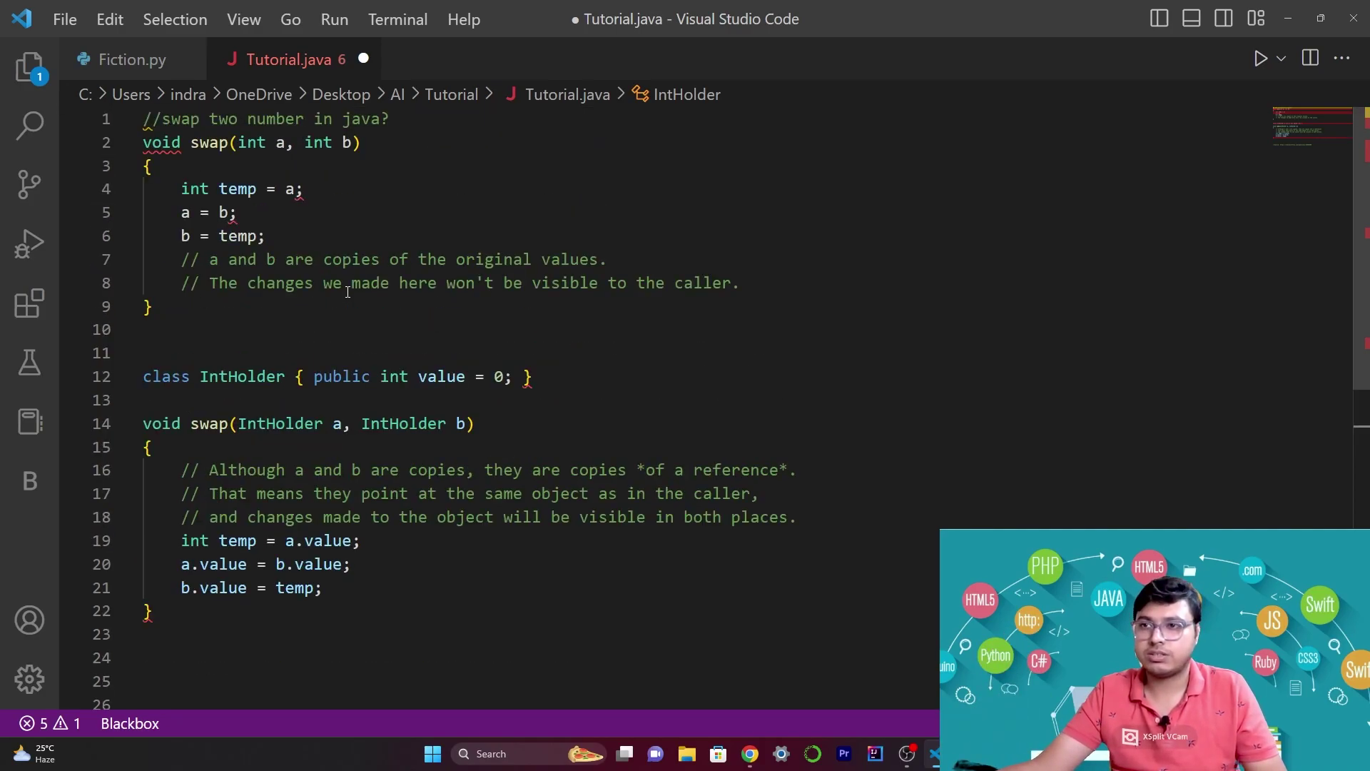
{"action": "scroll", "coordinate": [347, 293], "scroll_direction": "down", "scroll_amount": 1}
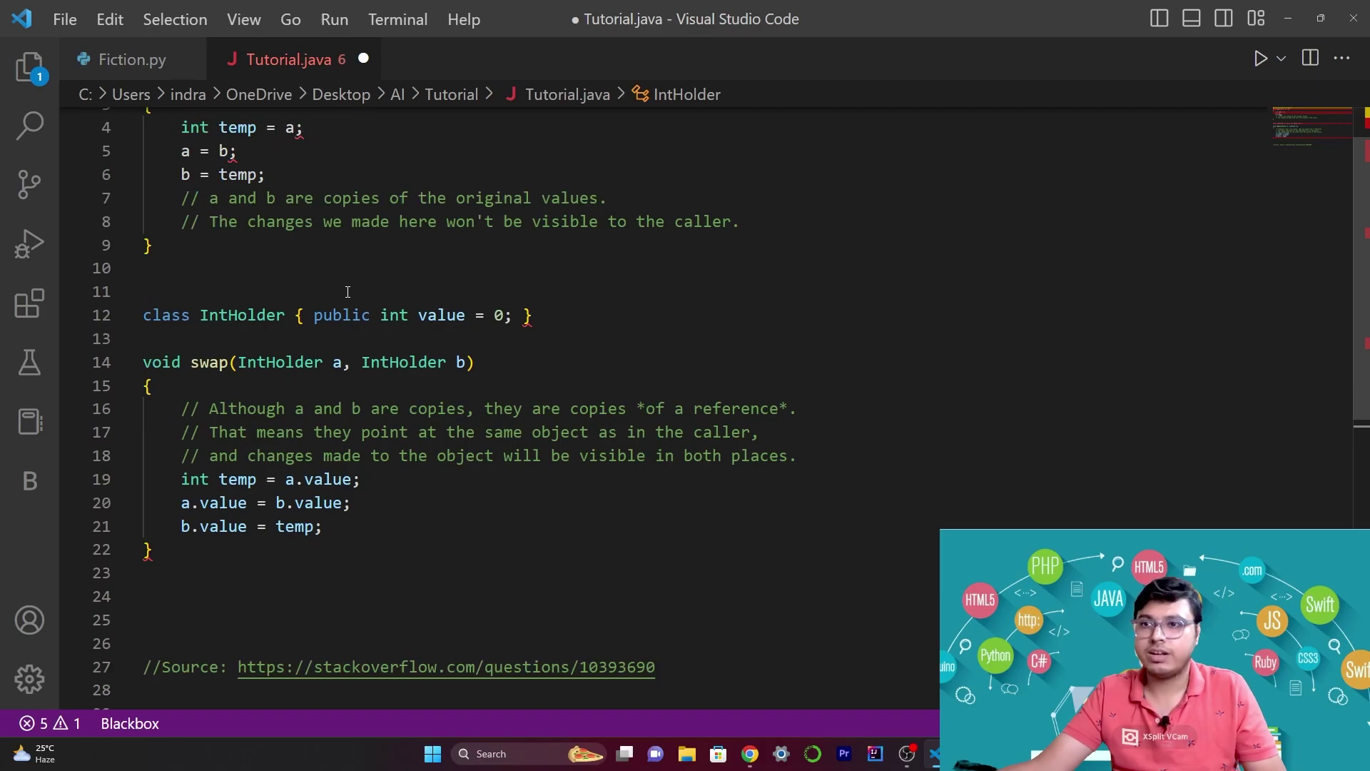
{"action": "scroll", "coordinate": [346, 292], "scroll_direction": "up", "scroll_amount": 1}
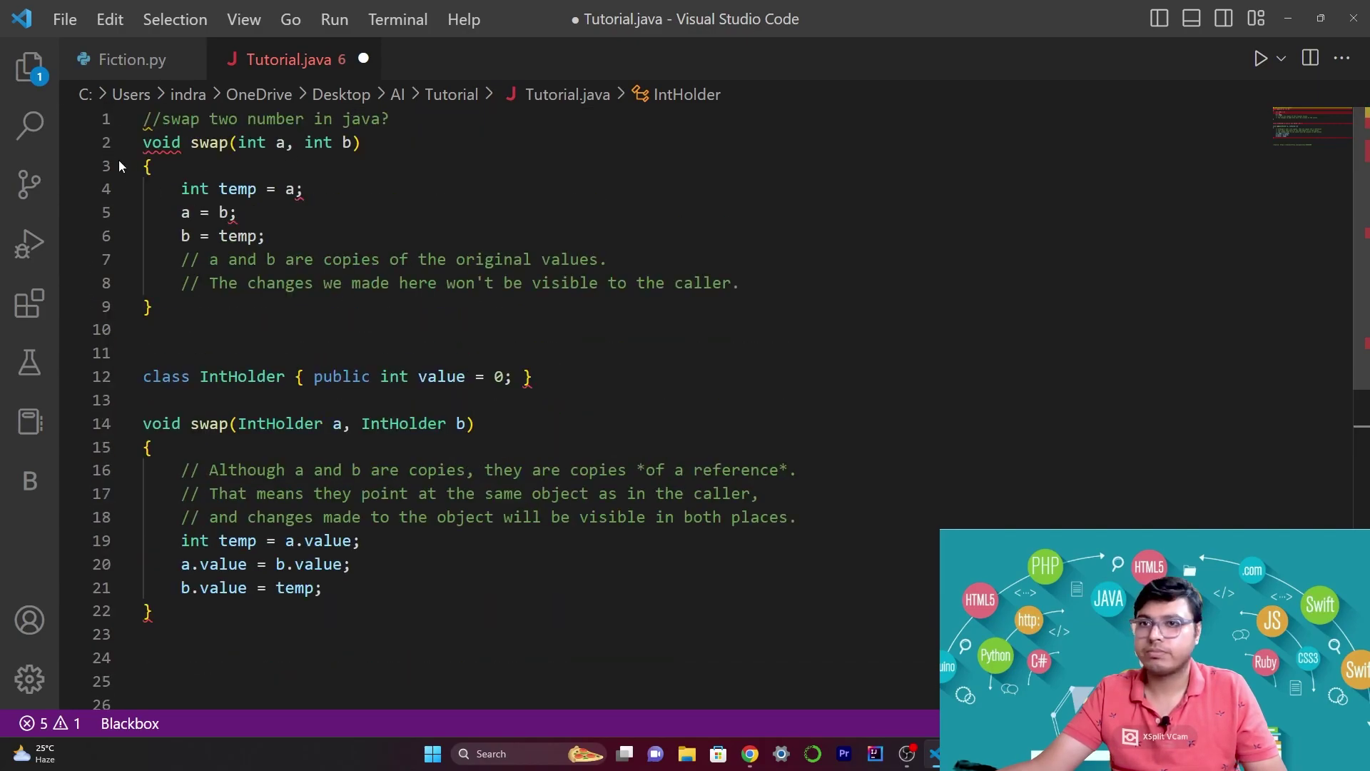
{"action": "mouse_move", "coordinate": [161, 142]}
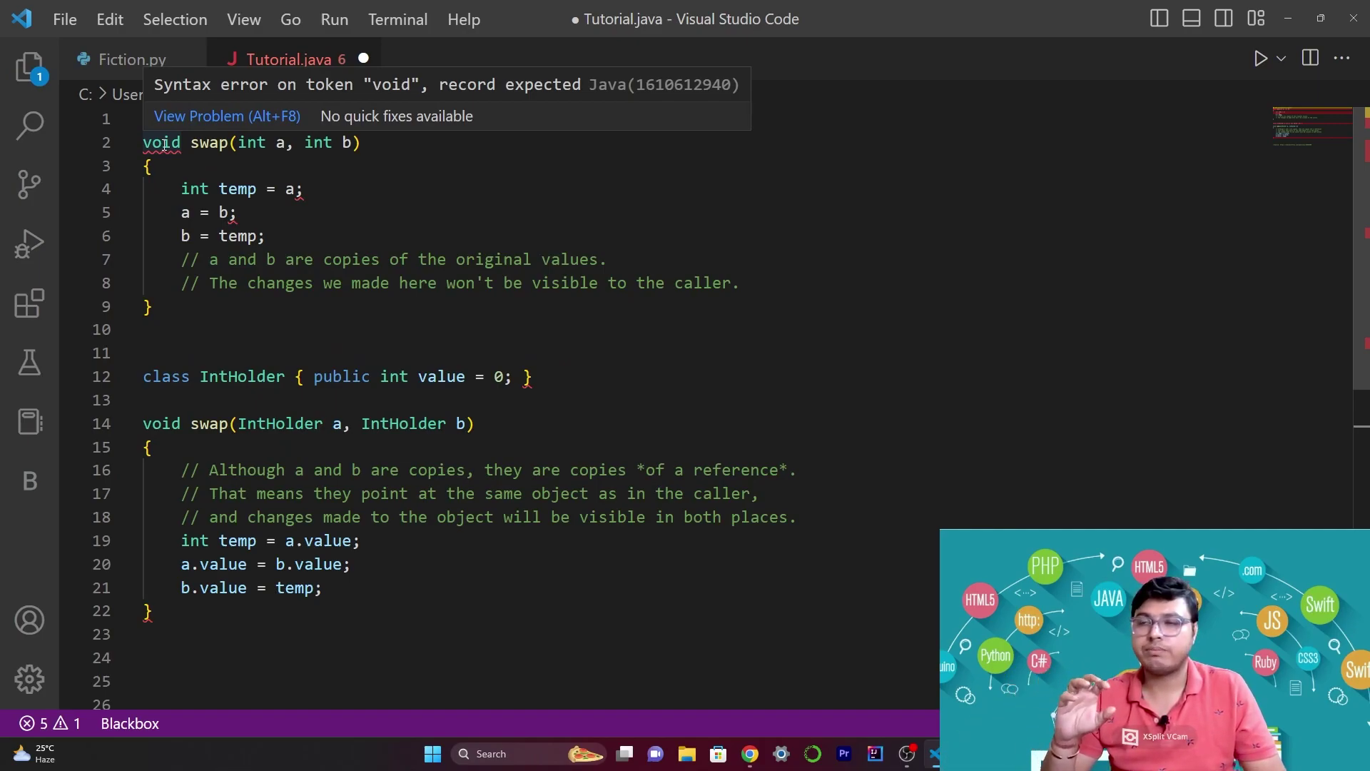
{"action": "left_click", "coordinate": [420, 193]}
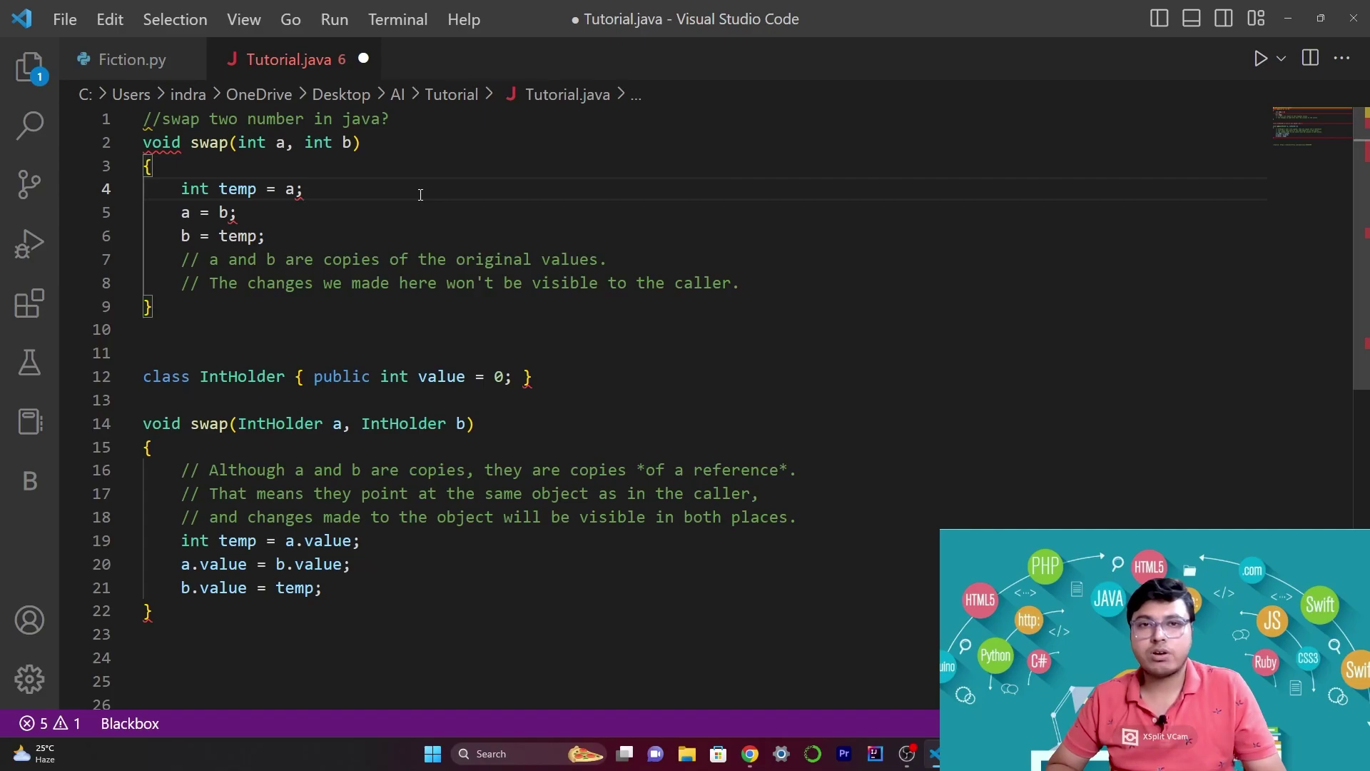